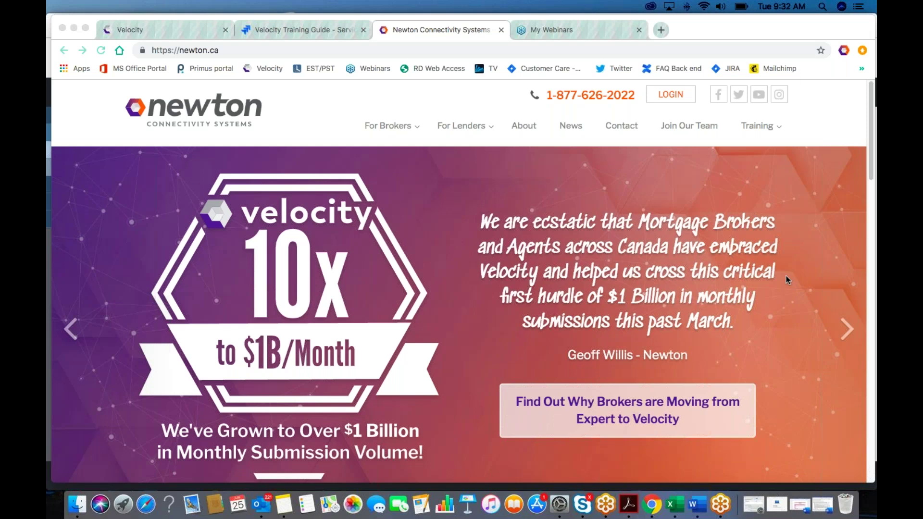
# Step: View and dismiss the website's login options, then open the Velocity product page from For Brokers
pyautogui.click(676, 100)
pyautogui.click(676, 100)
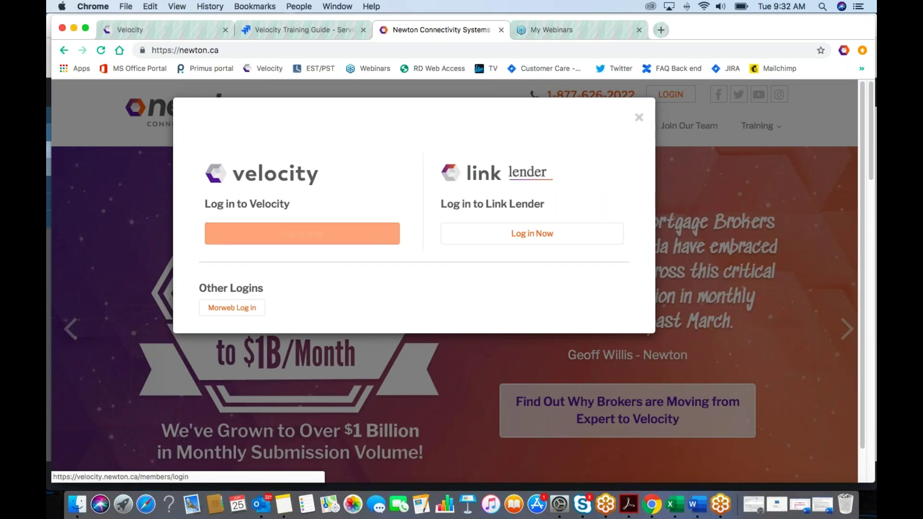
pyautogui.click(638, 118)
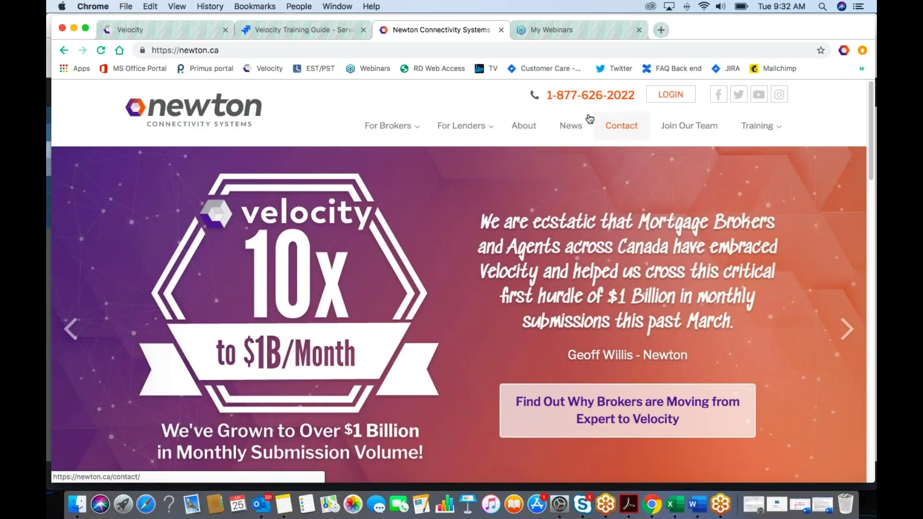
pyautogui.moveTo(389, 140)
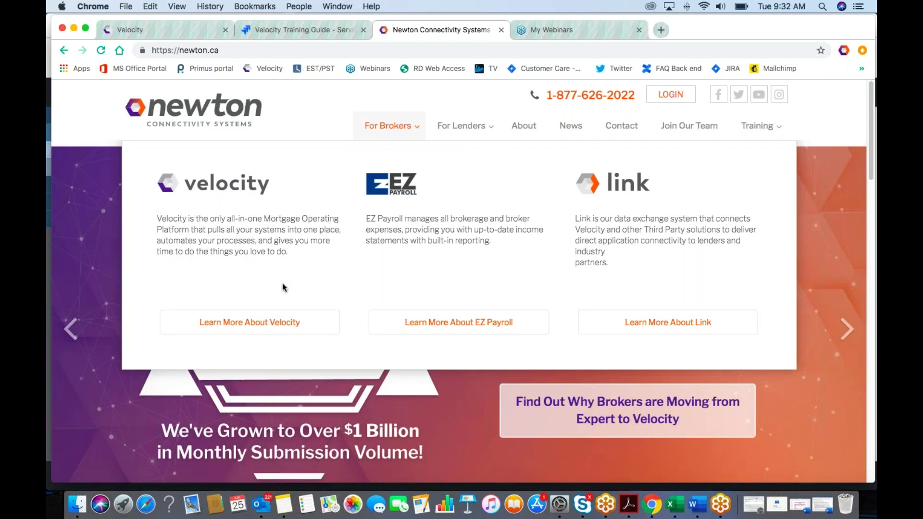
pyautogui.click(257, 321)
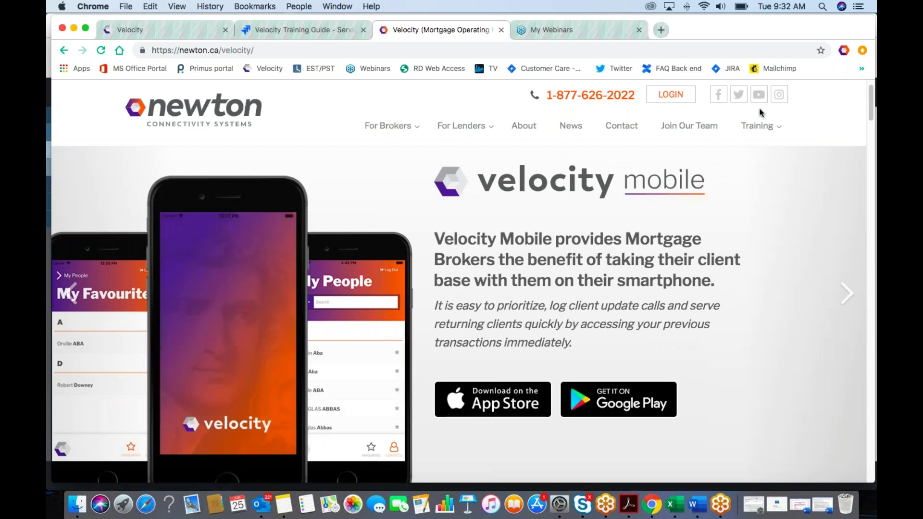
# Step: Start the Velocity training train-line from the Training menu's Welcome Aboard section
pyautogui.moveTo(761, 124)
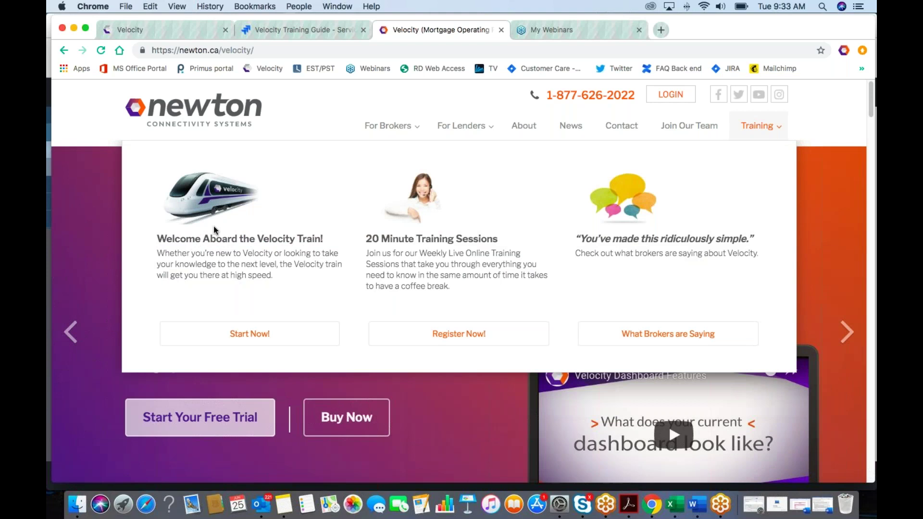
pyautogui.click(282, 339)
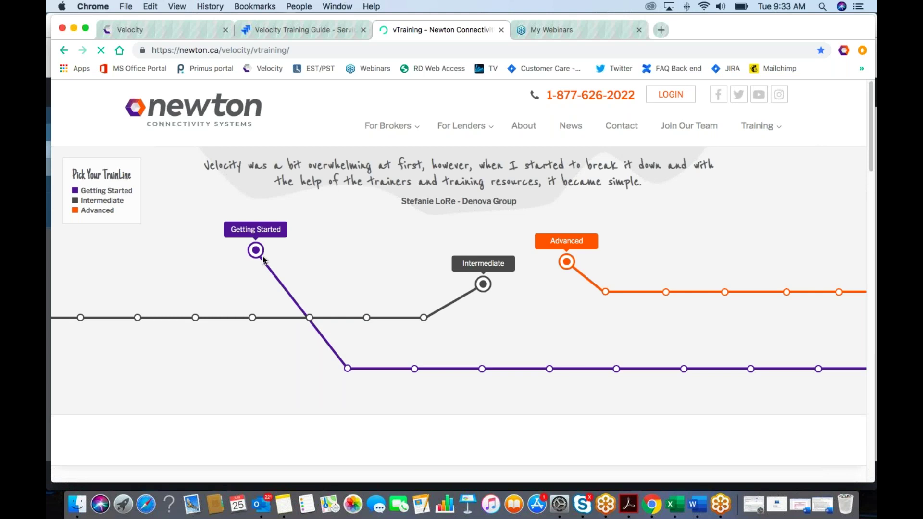
# Step: Open the Client Portal station, then the eSign station in the Intermediate training card
pyautogui.click(309, 321)
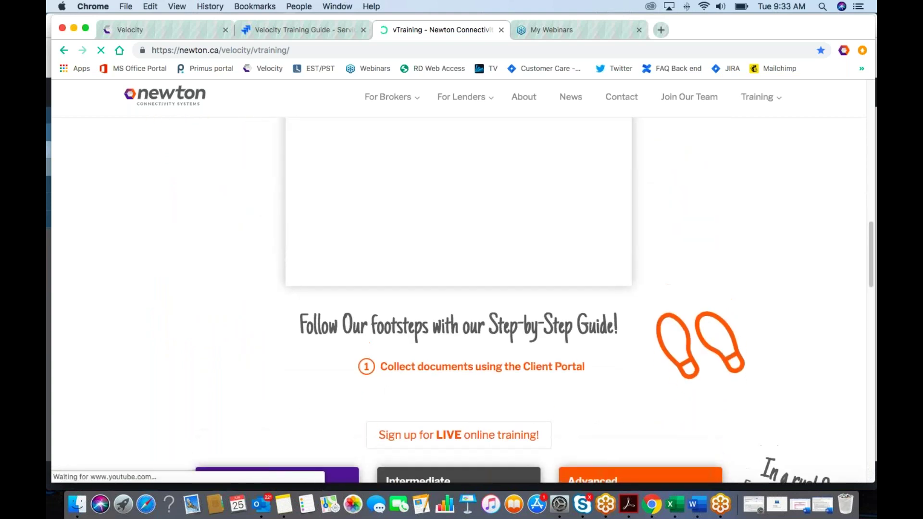
pyautogui.scroll(5, 464, 398)
pyautogui.scroll(-6, 459, 337)
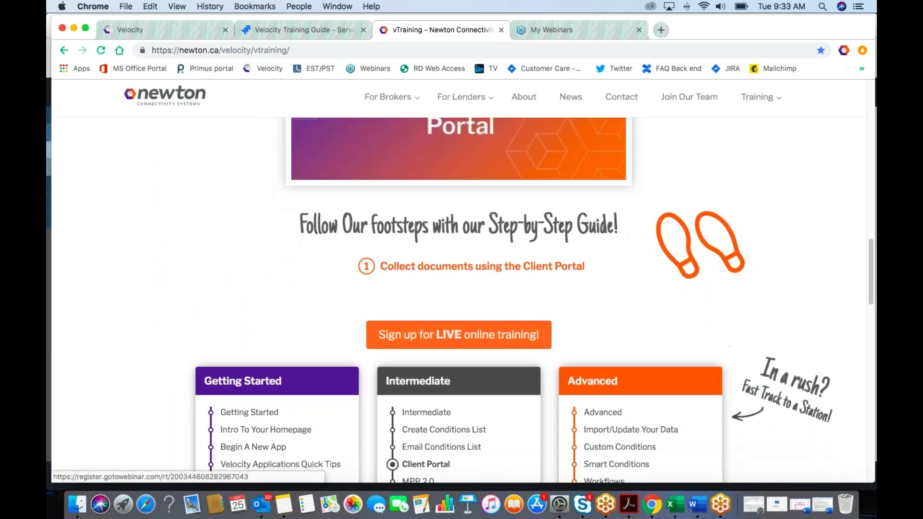
pyautogui.scroll(-3, 459, 337)
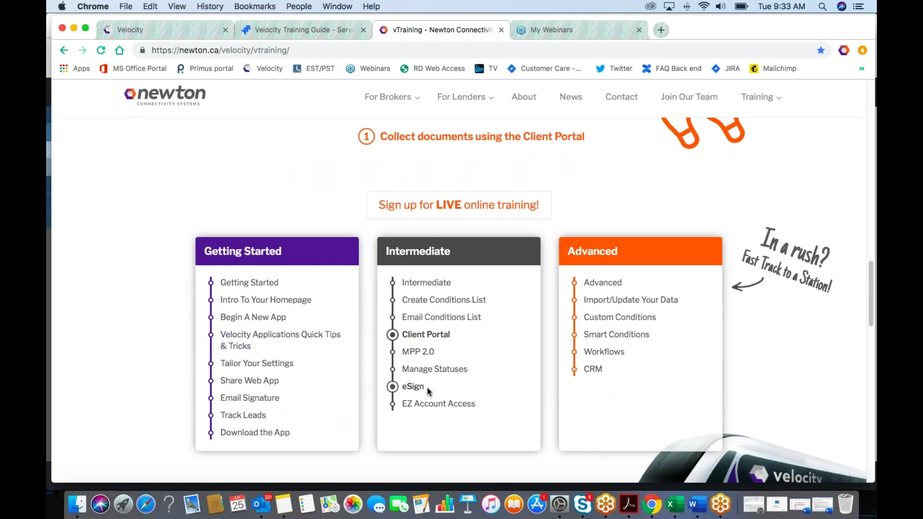
pyautogui.click(411, 387)
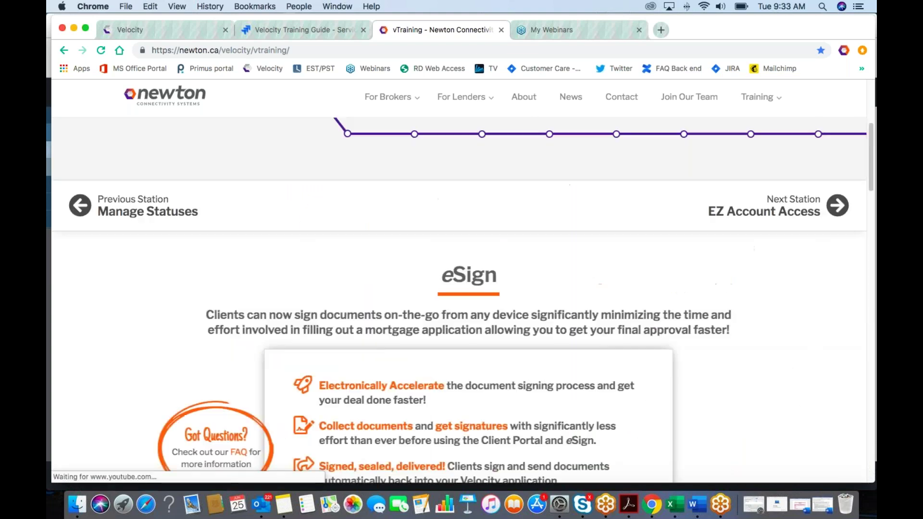
# Step: Return to the top of the page and show the Training menu's options
pyautogui.scroll(-3, 425, 379)
pyautogui.scroll(5, 430, 379)
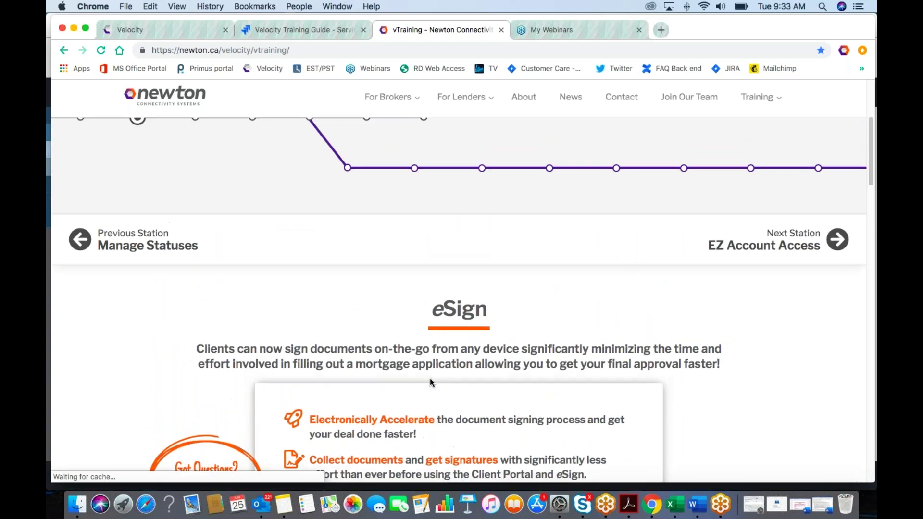
pyautogui.scroll(4, 430, 379)
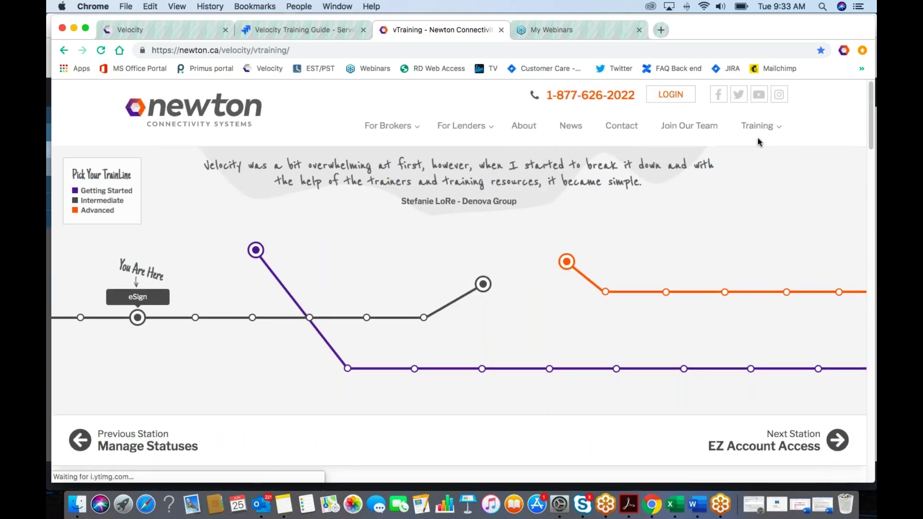
pyautogui.click(758, 126)
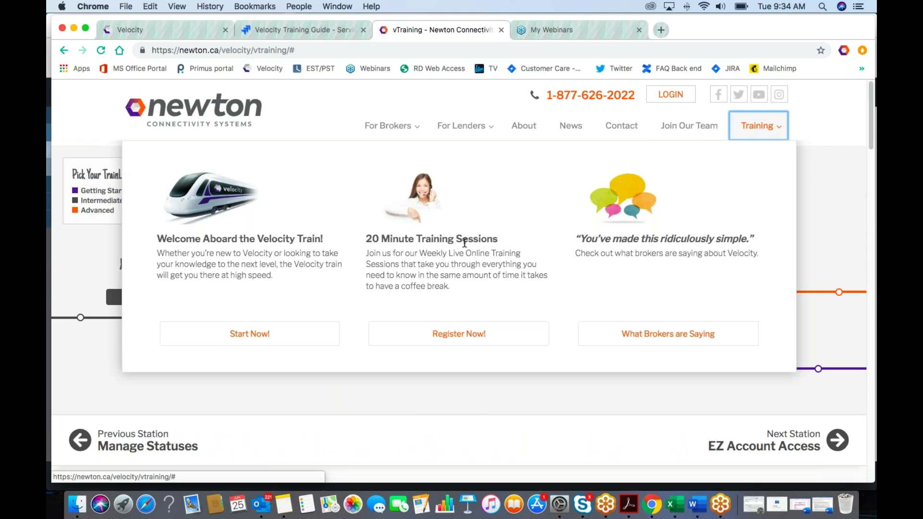
# Step: Browse the live training session registrations for each level, then return to the page top
pyautogui.click(481, 338)
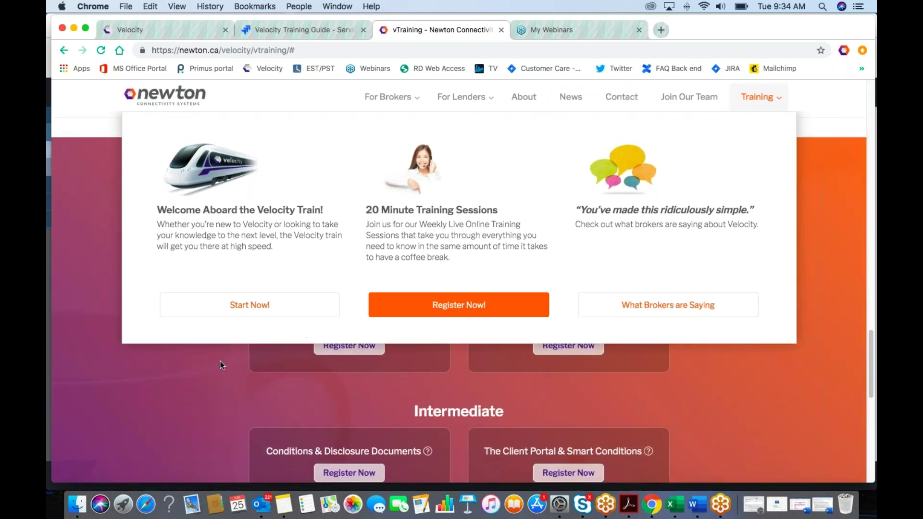
pyautogui.scroll(-5, 303, 329)
pyautogui.scroll(1, 303, 330)
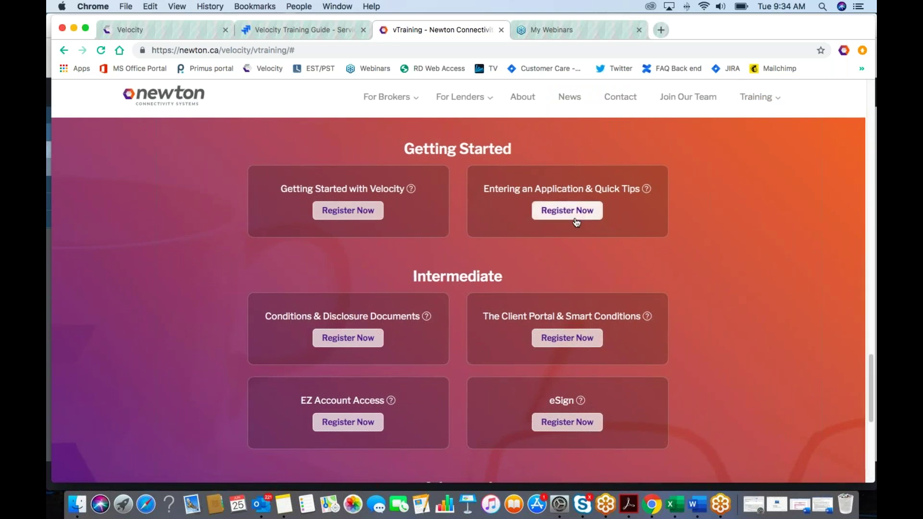
pyautogui.moveTo(649, 192)
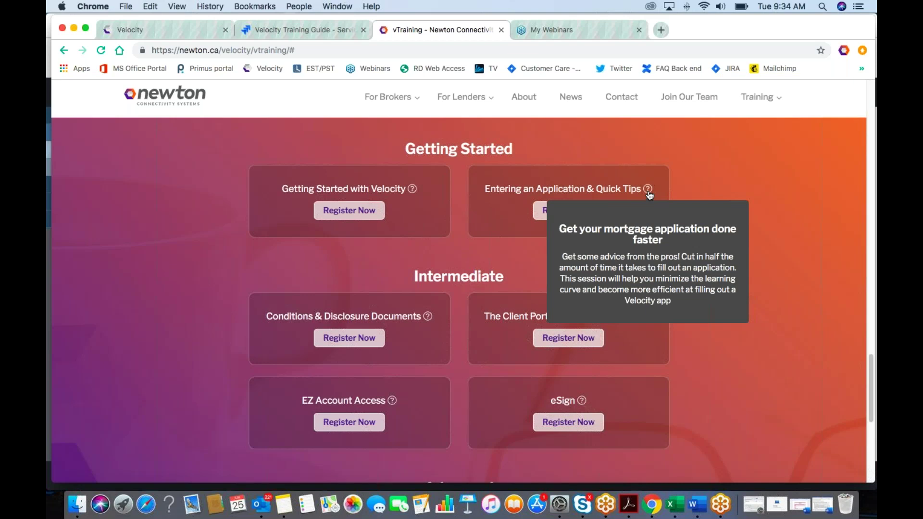
pyautogui.scroll(-3, 649, 194)
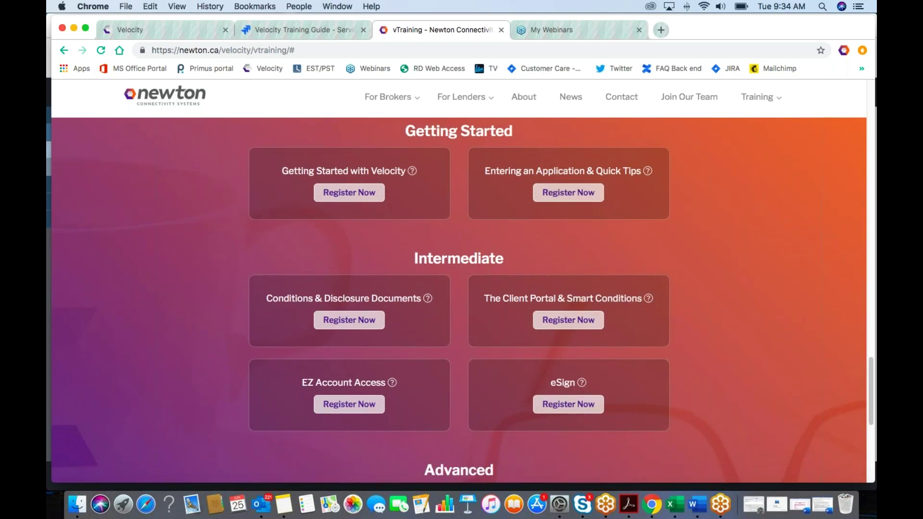
pyautogui.scroll(-3, 461, 302)
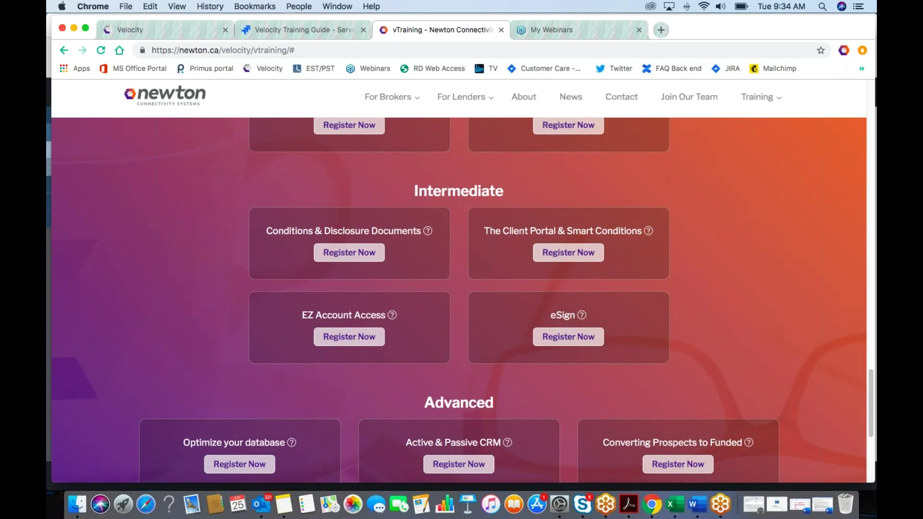
pyautogui.scroll(2, 649, 190)
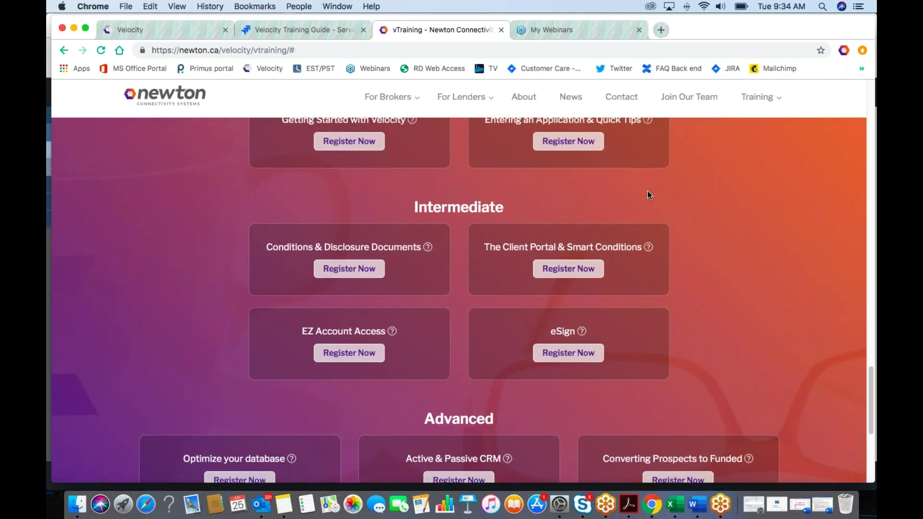
pyautogui.scroll(10, 647, 195)
pyautogui.scroll(15, 641, 195)
pyautogui.scroll(15, 641, 196)
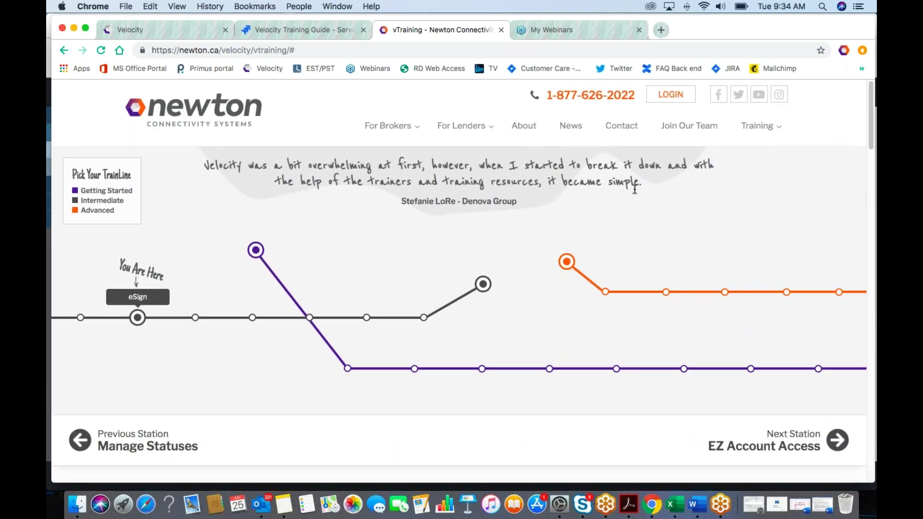
# Step: Log in to Velocity and step the Home day view back five days to June 20, 2019
pyautogui.click(663, 102)
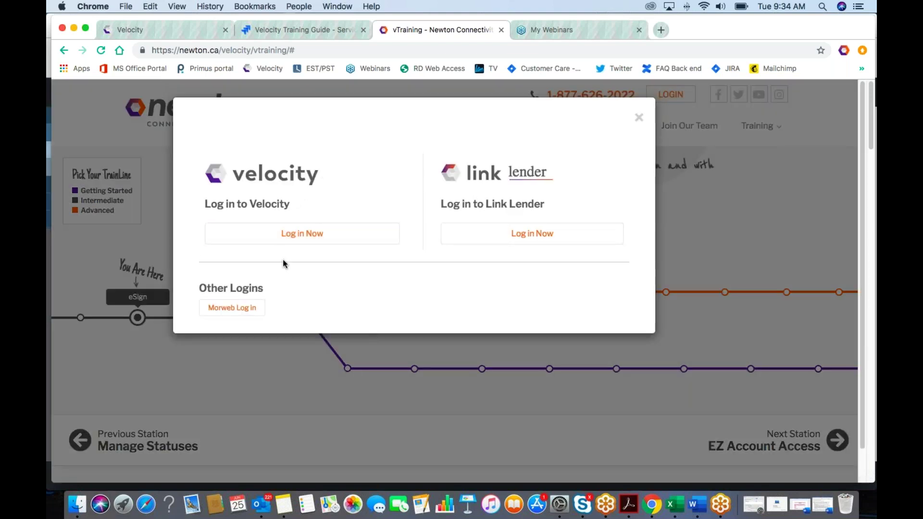
pyautogui.click(171, 35)
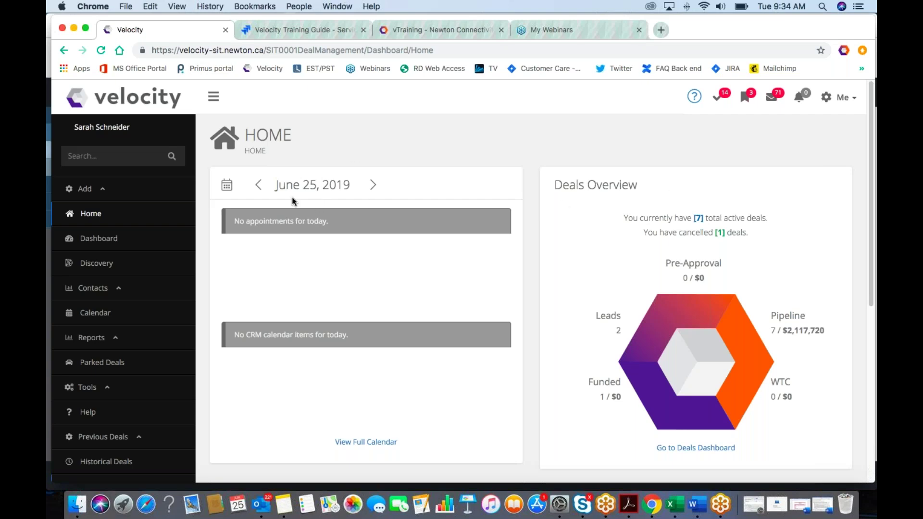
pyautogui.click(258, 186)
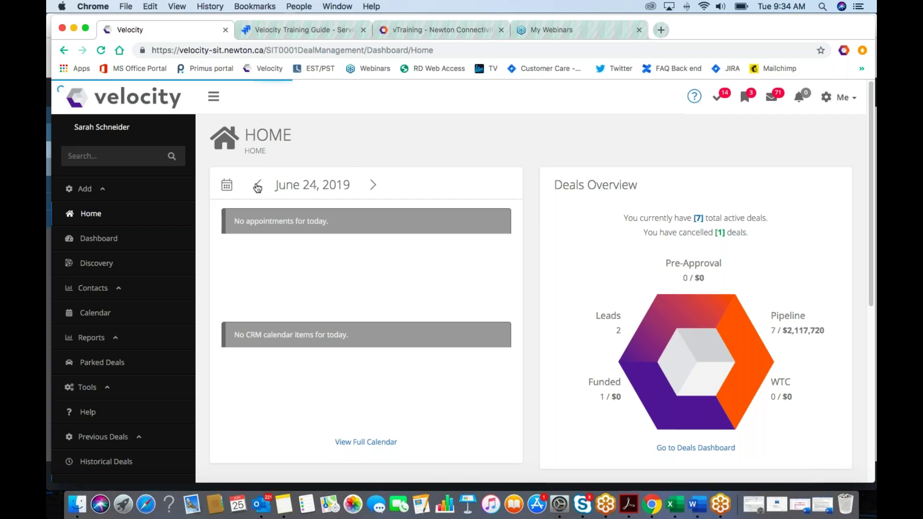
pyautogui.click(257, 187)
pyautogui.click(258, 186)
pyautogui.click(258, 187)
pyautogui.click(258, 187)
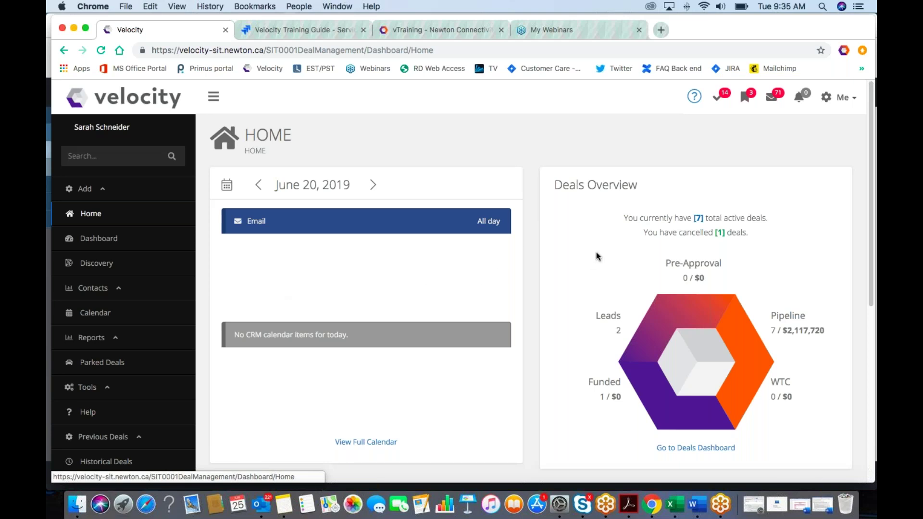
pyautogui.scroll(-2, 435, 240)
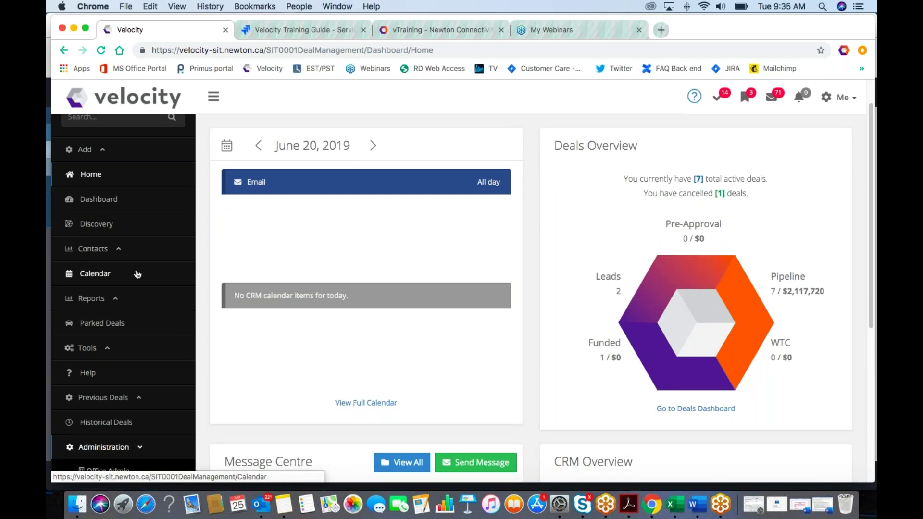
# Step: Drag a Personal all-day event onto June 26 in the calendar, then close its details unchanged
pyautogui.click(103, 281)
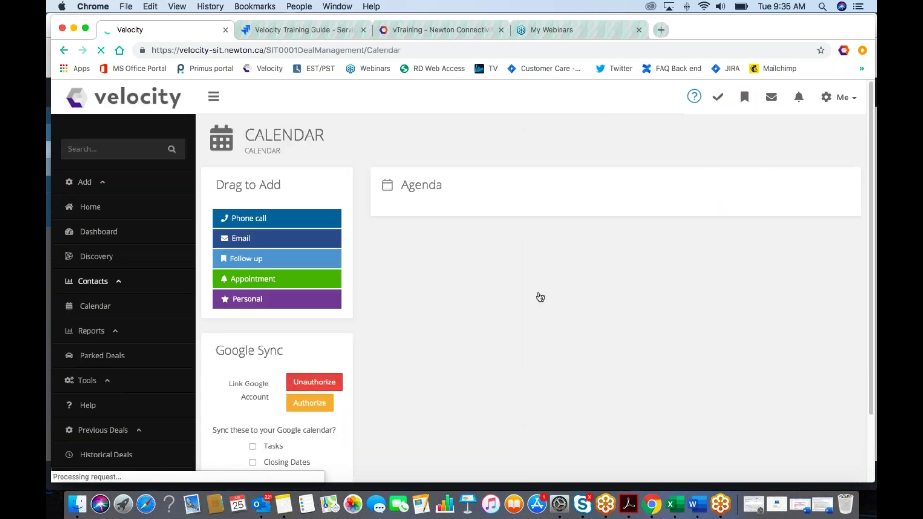
pyautogui.scroll(-2, 554, 294)
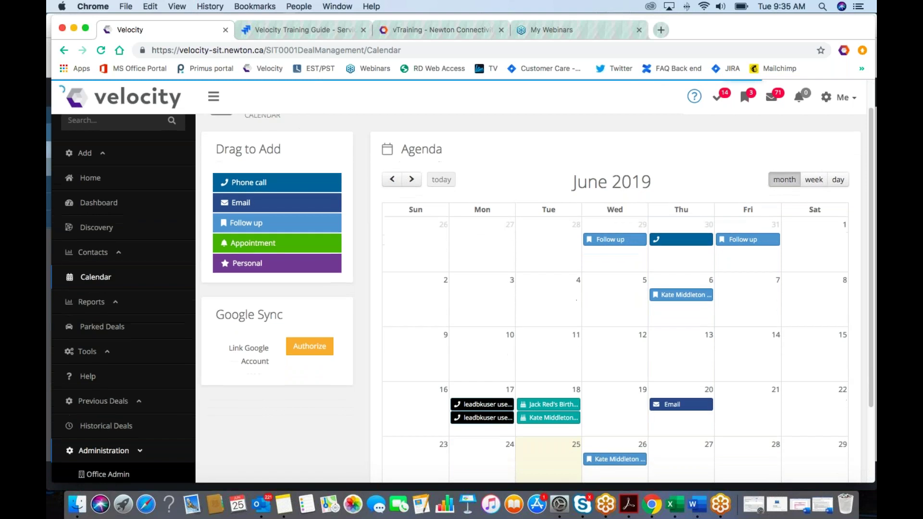
pyautogui.scroll(-3, 552, 293)
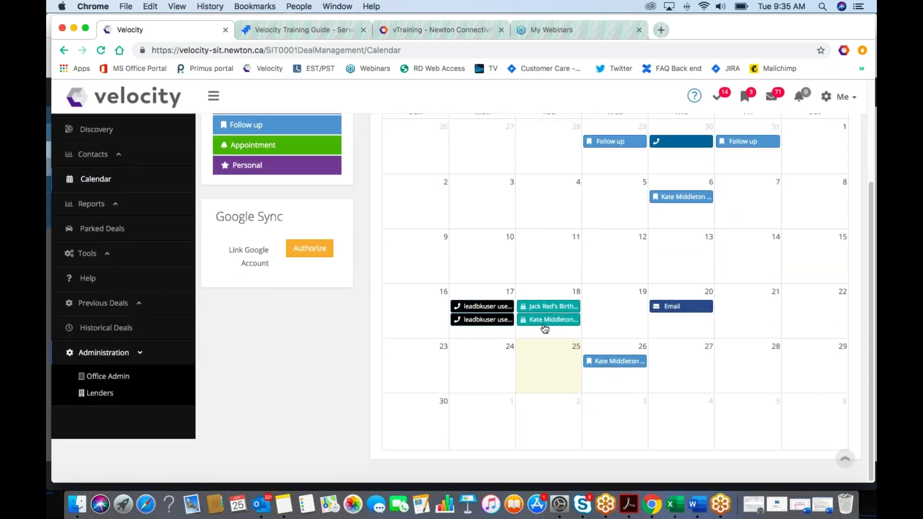
pyautogui.scroll(1, 283, 217)
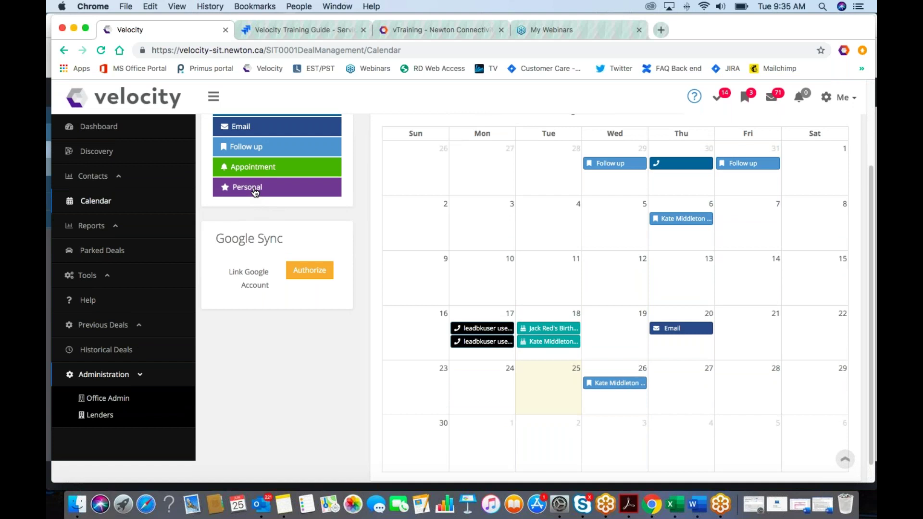
pyautogui.moveTo(253, 191); pyautogui.dragTo(613, 398)
pyautogui.click(613, 393)
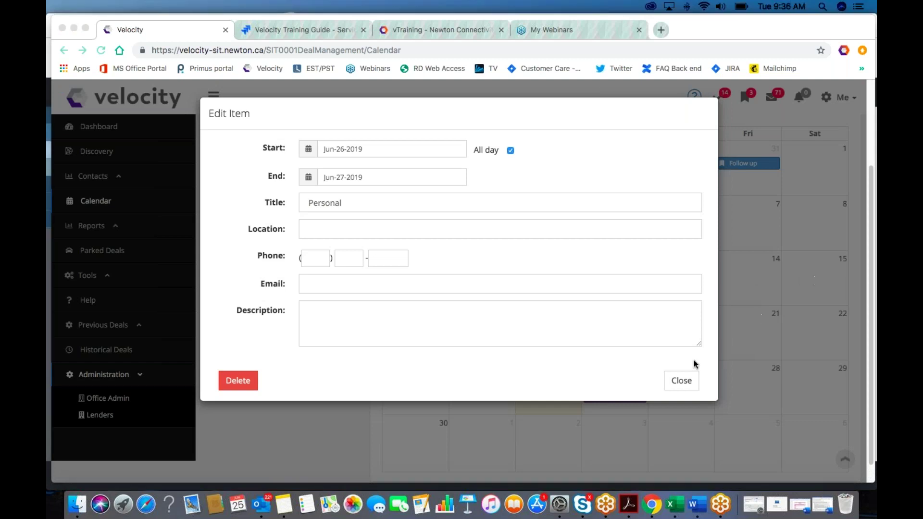
pyautogui.click(680, 380)
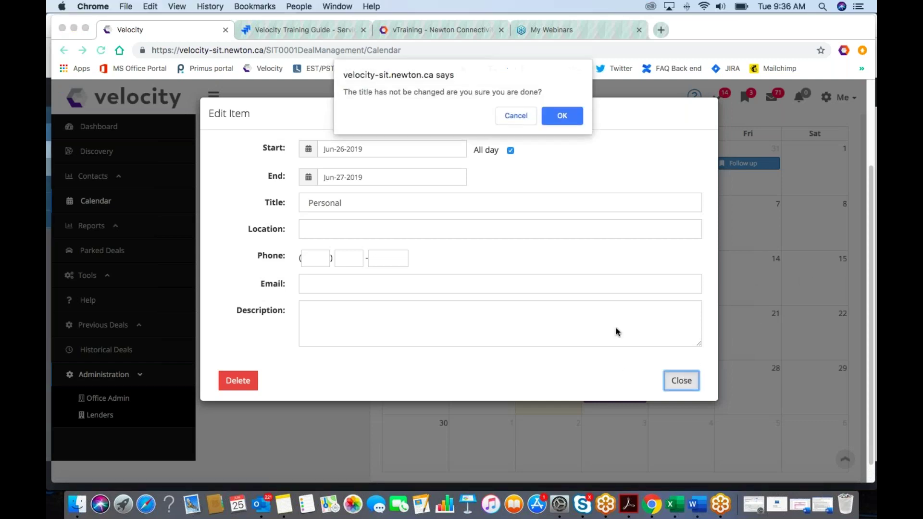
pyautogui.click(561, 117)
# Step: Return to Velocity's Home page from the sidebar
pyautogui.scroll(2, 349, 295)
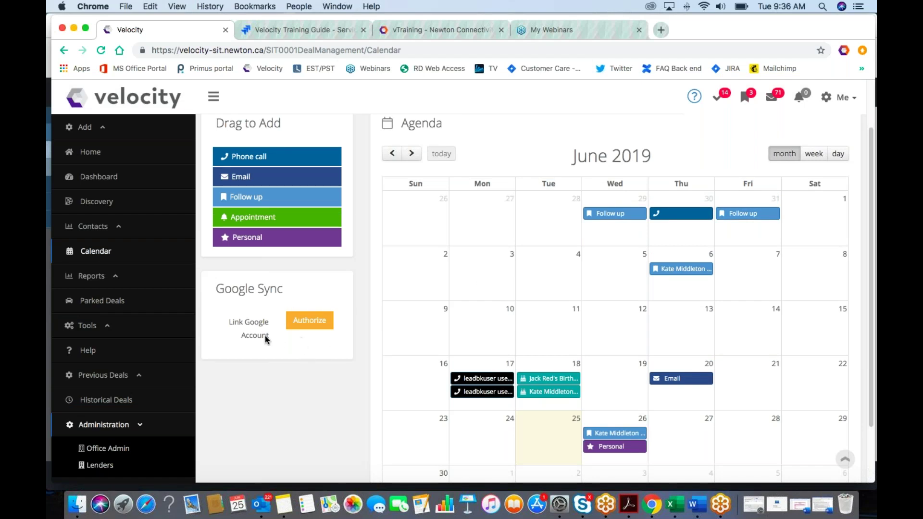
pyautogui.scroll(1, 284, 339)
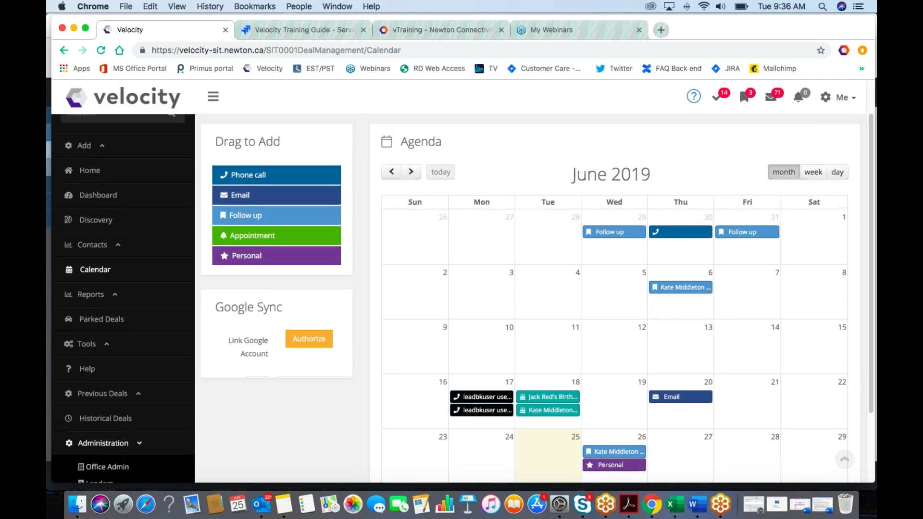
pyautogui.click(94, 174)
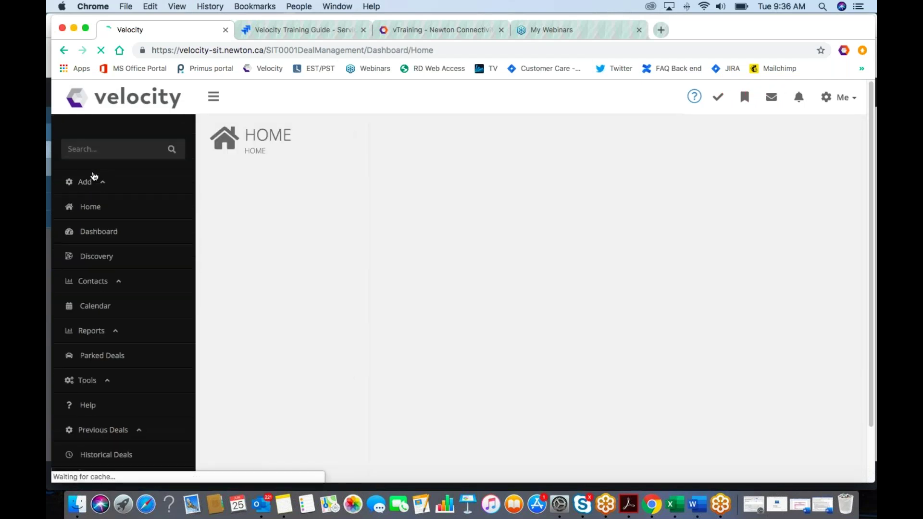
pyautogui.scroll(-3, 618, 330)
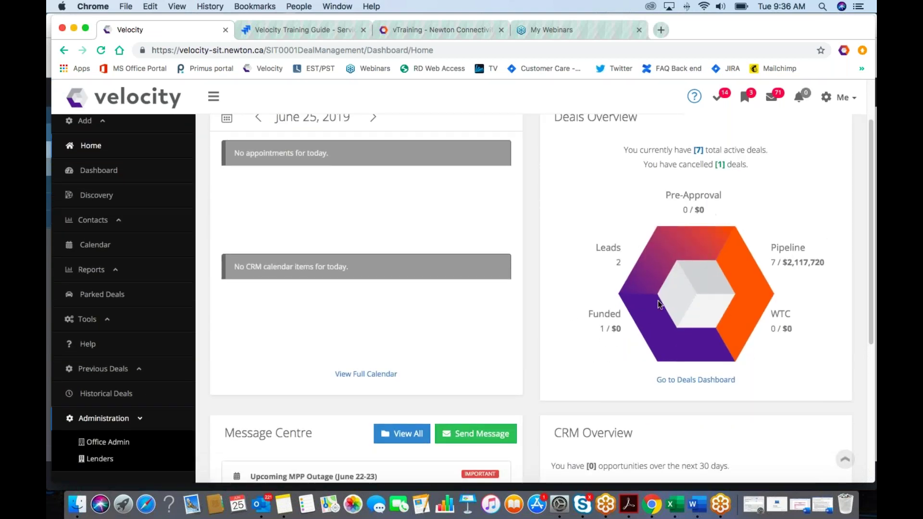
pyautogui.scroll(-1, 645, 269)
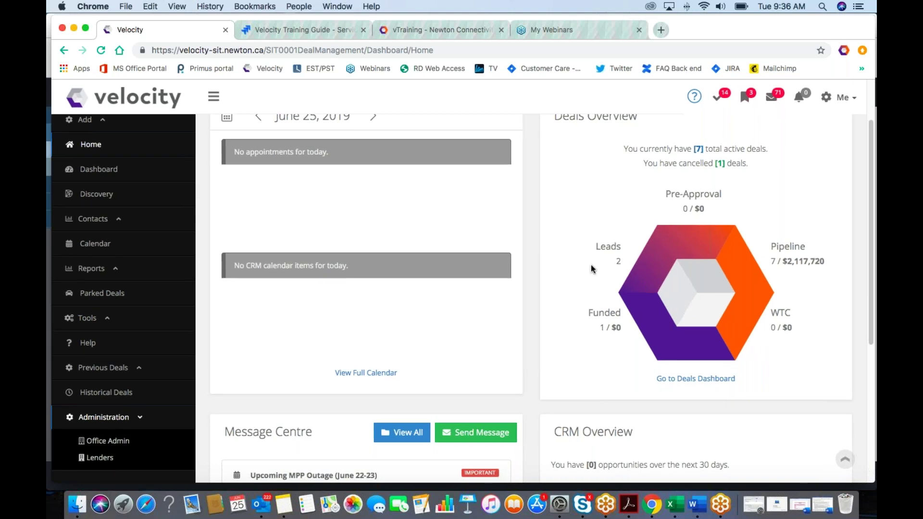
pyautogui.scroll(-2, 591, 264)
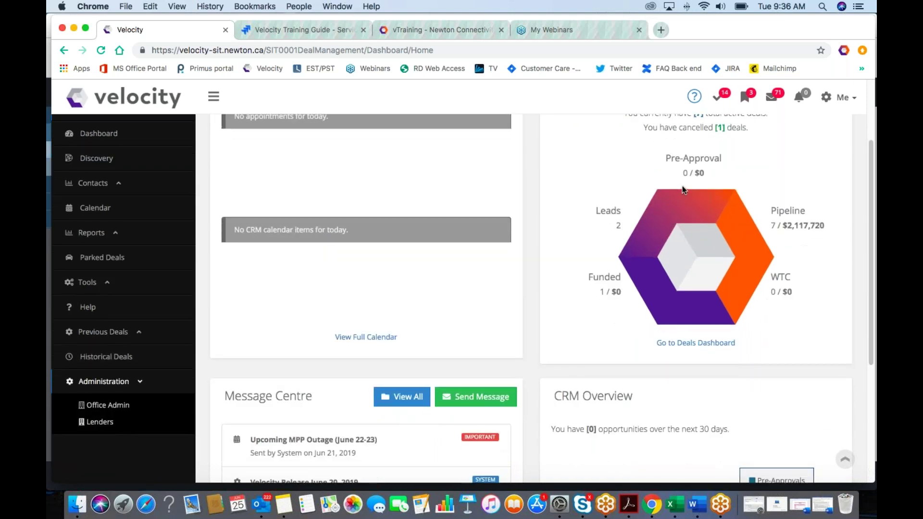
pyautogui.scroll(-3, 767, 211)
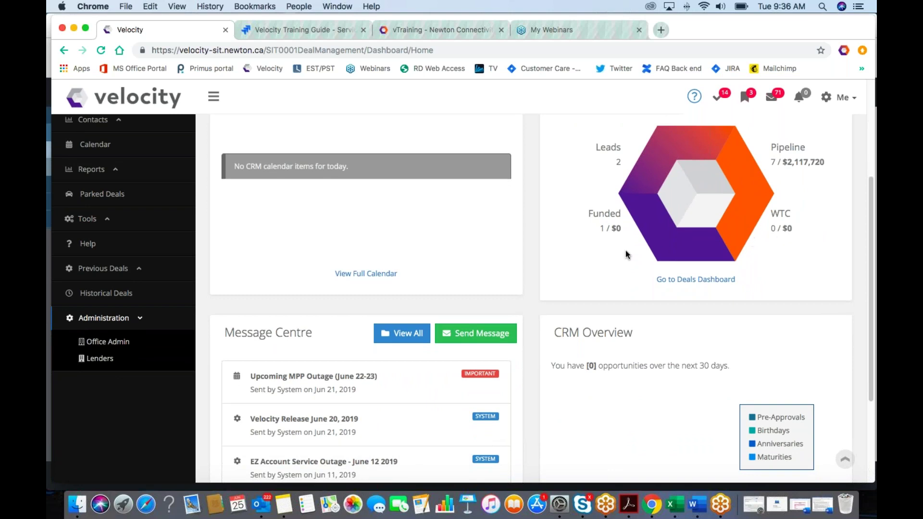
pyautogui.scroll(1, 608, 255)
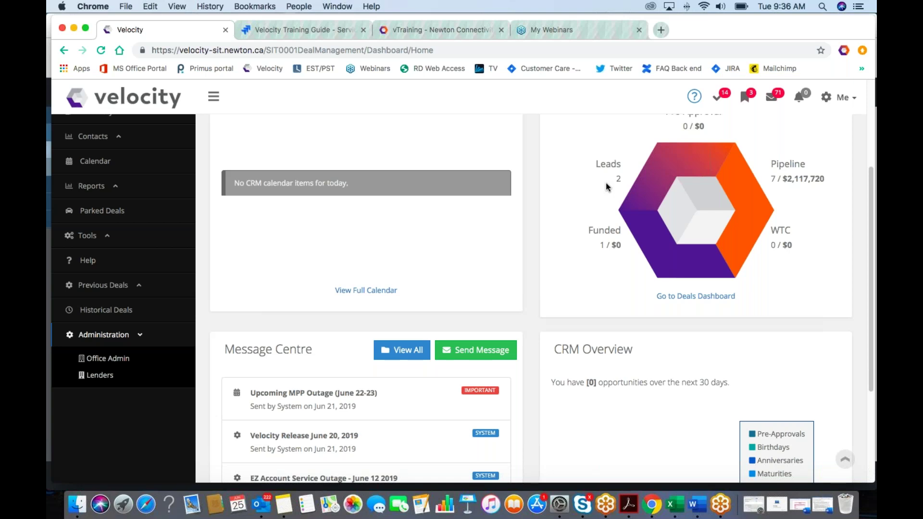
pyautogui.scroll(5, 537, 225)
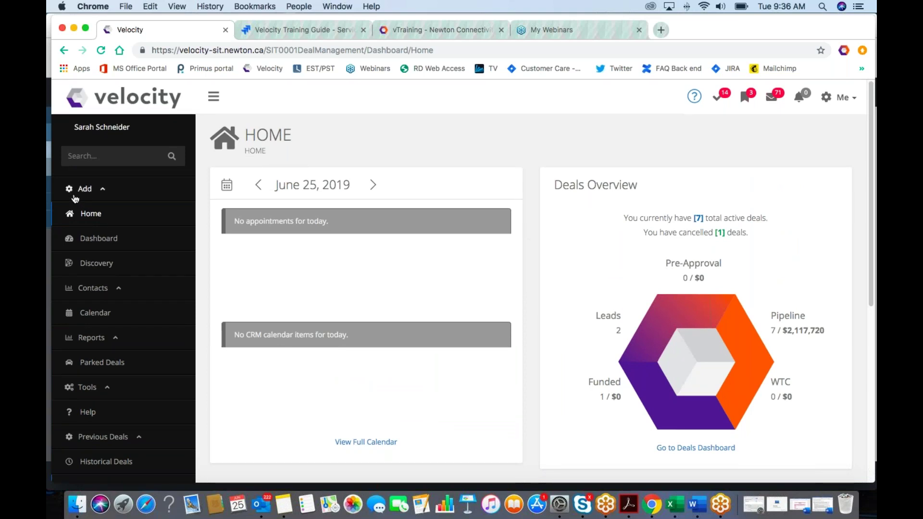
# Step: Open a new lead form, tick CASL Opt In, close it unsaved, and go to the Deals Dashboard
pyautogui.click(92, 192)
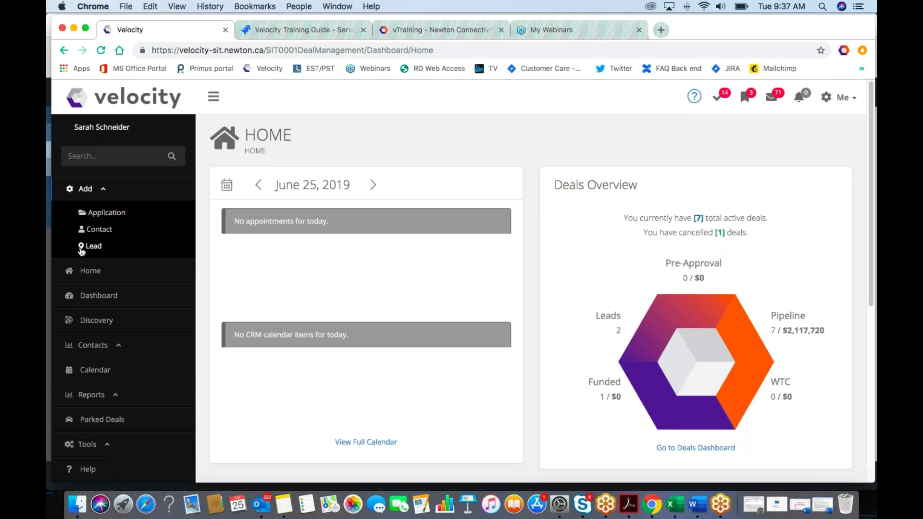
pyautogui.click(86, 250)
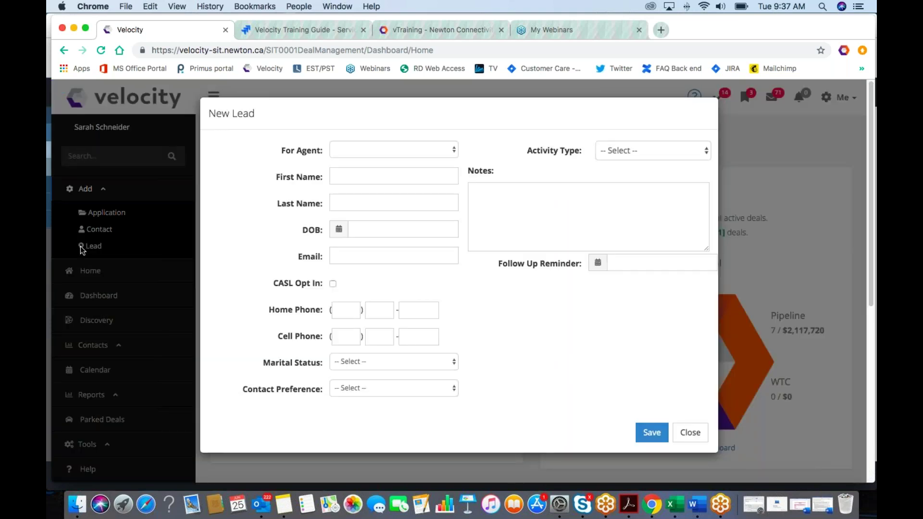
pyautogui.click(334, 284)
pyautogui.click(686, 432)
pyautogui.scroll(-3, 648, 353)
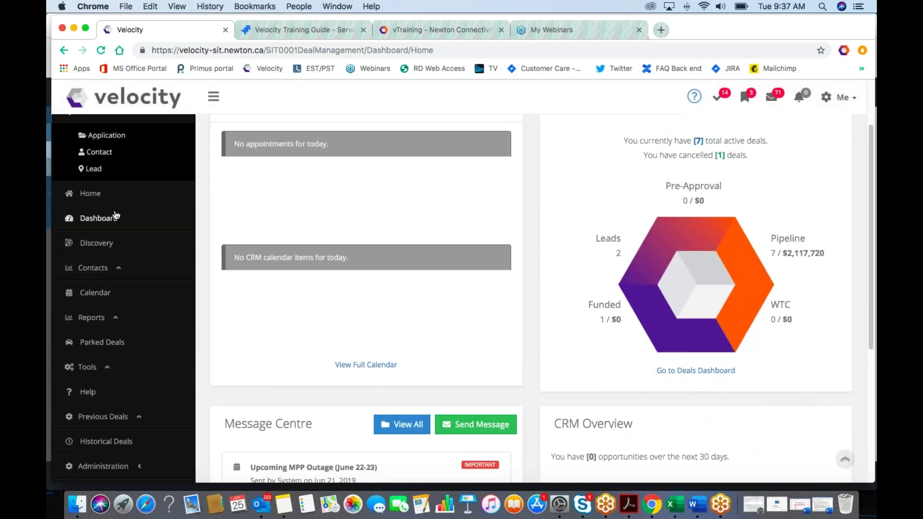
pyautogui.click(89, 221)
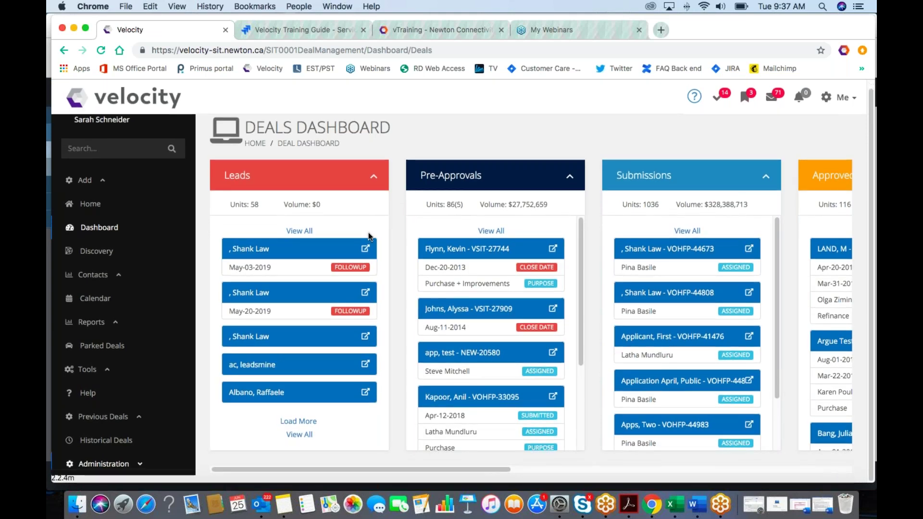
pyautogui.hscroll(2, 368, 232)
pyautogui.hscroll(10, 368, 232)
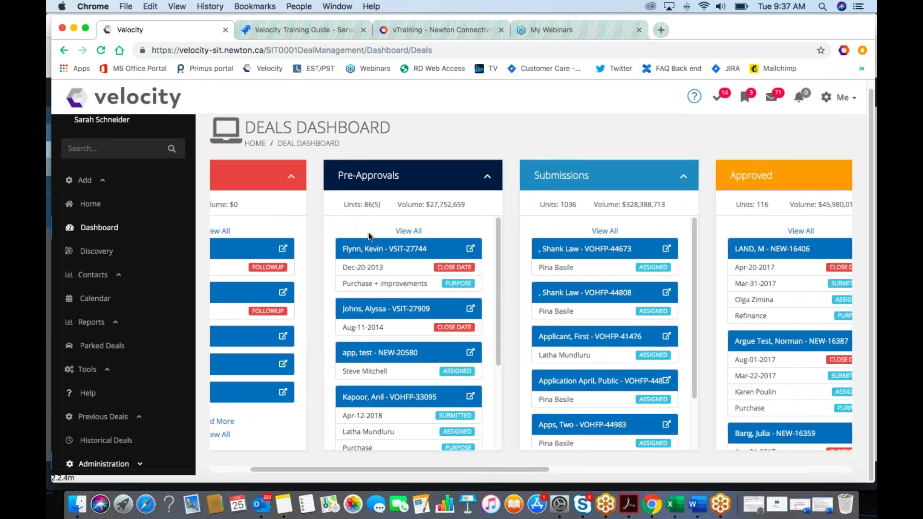
pyautogui.hscroll(15, 368, 232)
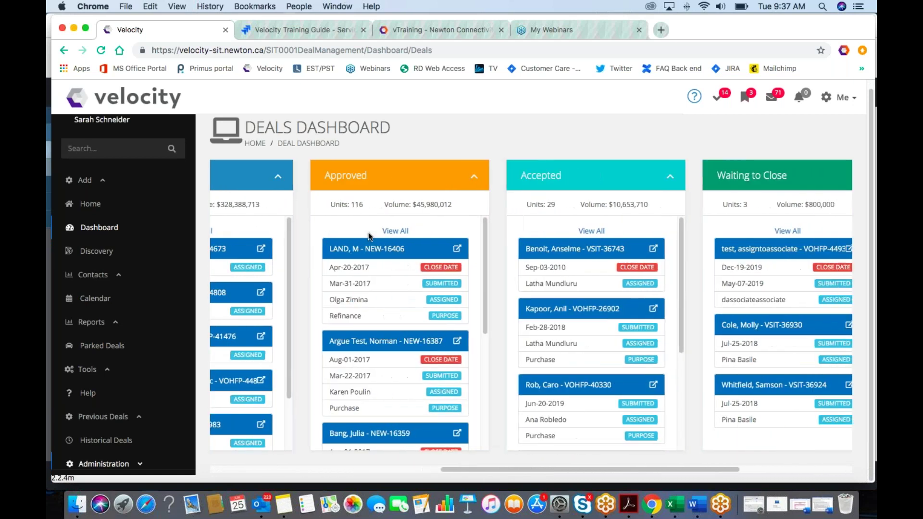
pyautogui.hscroll(1, 368, 232)
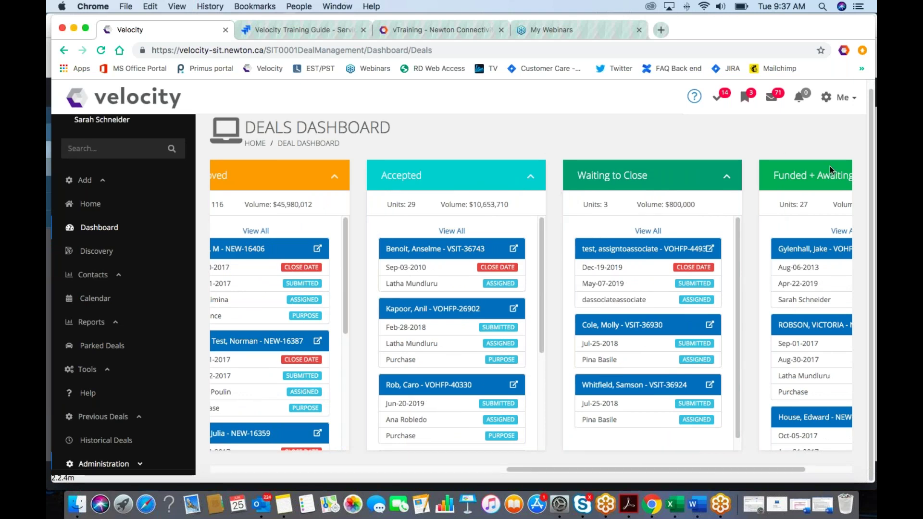
pyautogui.hscroll(-1, 553, 191)
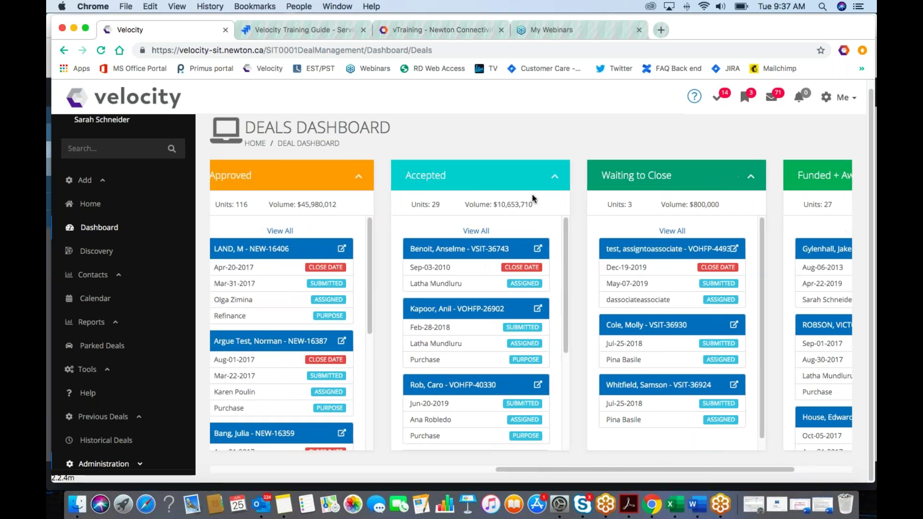
pyautogui.hscroll(-10, 472, 197)
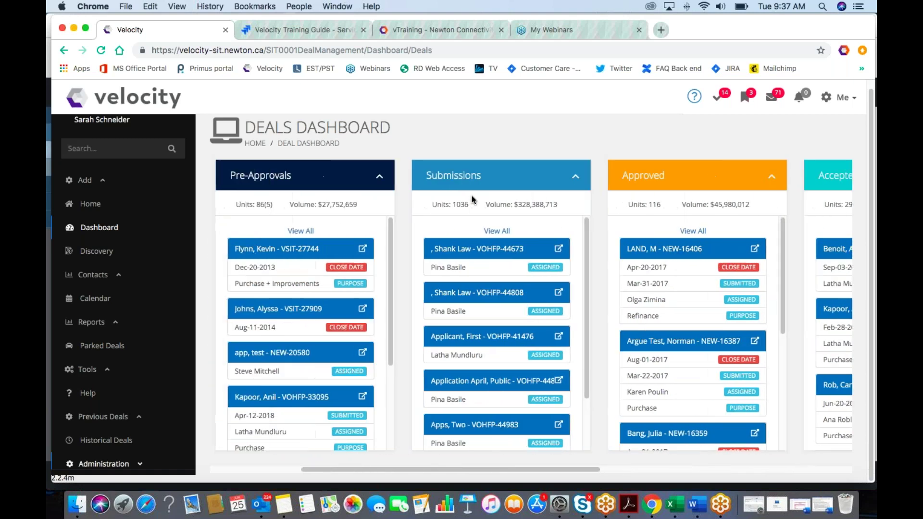
pyautogui.hscroll(-1, 470, 193)
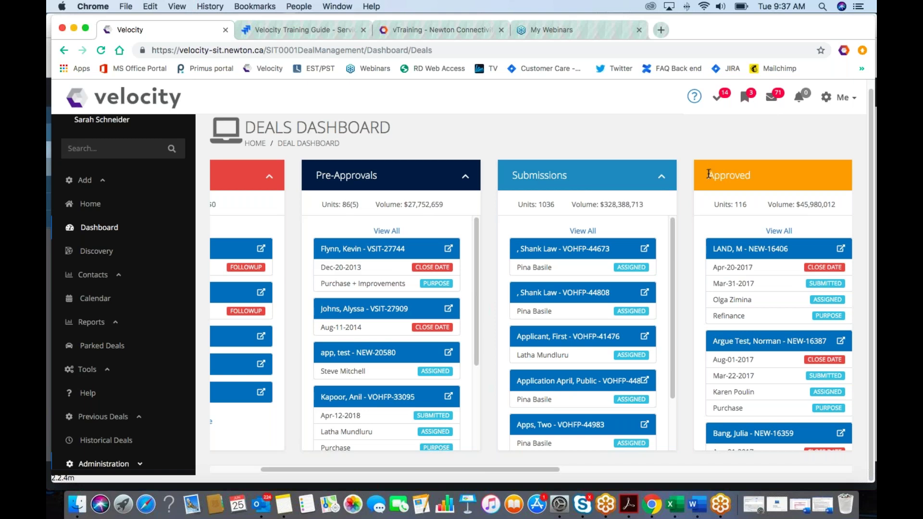
pyautogui.hscroll(-2, 708, 177)
pyautogui.hscroll(-1, 708, 177)
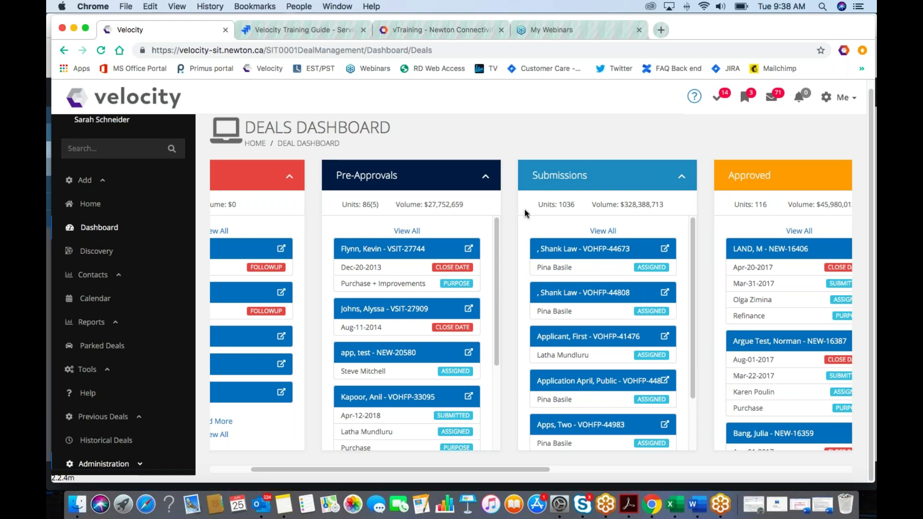
# Step: List all Submissions deals with the Status filter kept on Submission, and scroll the All Deals table
pyautogui.click(605, 232)
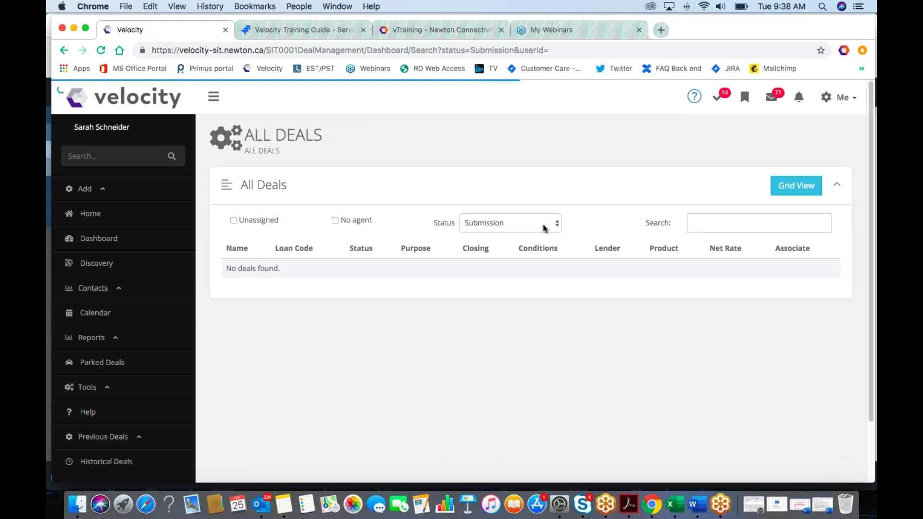
pyautogui.click(544, 227)
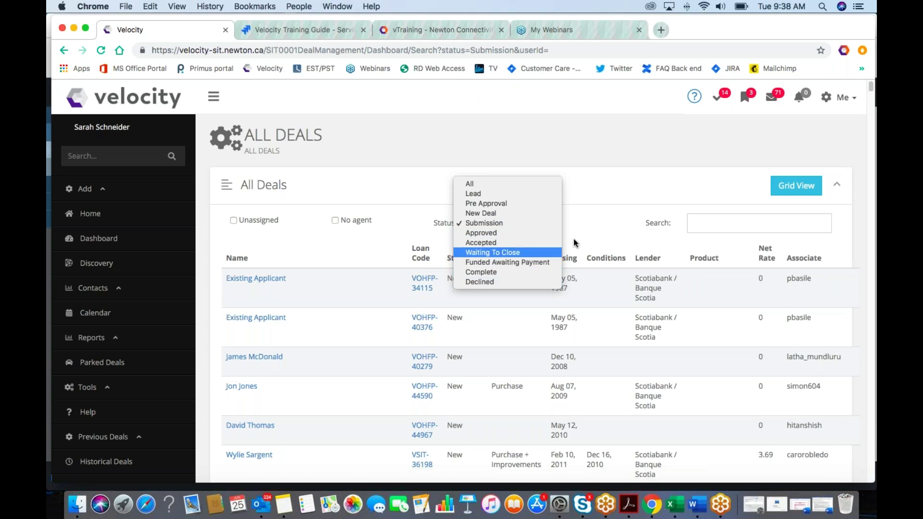
pyautogui.click(634, 255)
pyautogui.scroll(-2, 633, 255)
pyautogui.scroll(-3, 812, 188)
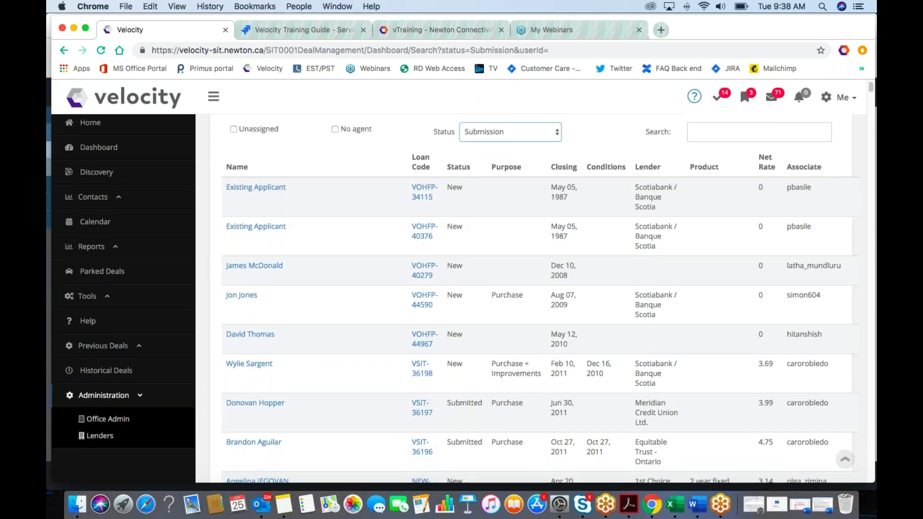
pyautogui.scroll(2, 440, 174)
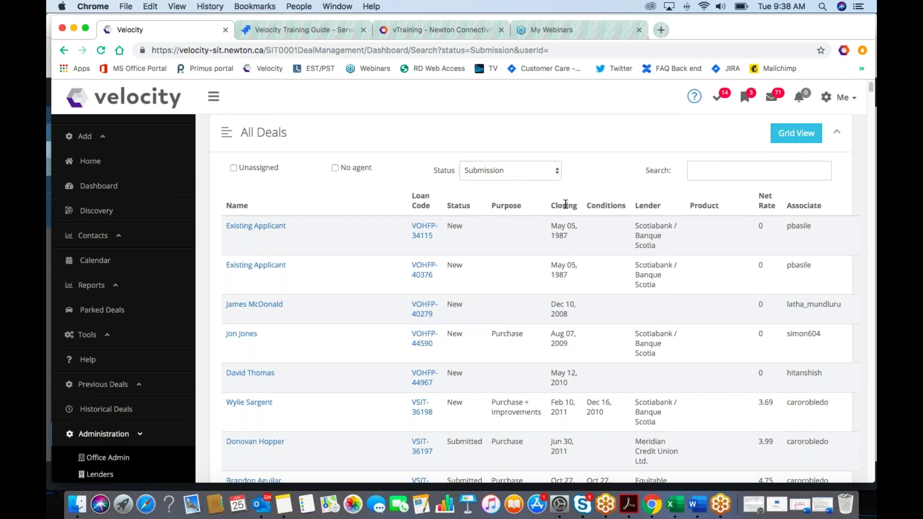
pyautogui.scroll(2, 561, 197)
pyautogui.scroll(1, 561, 197)
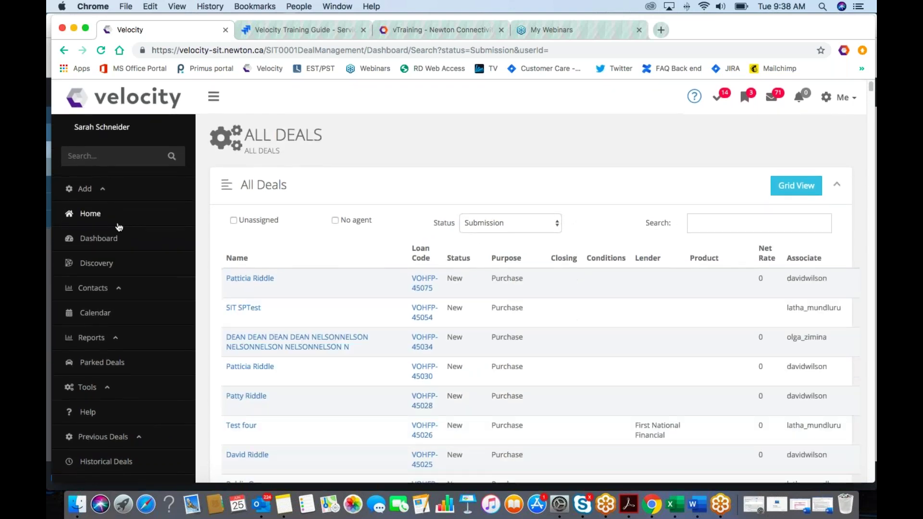
pyautogui.click(96, 219)
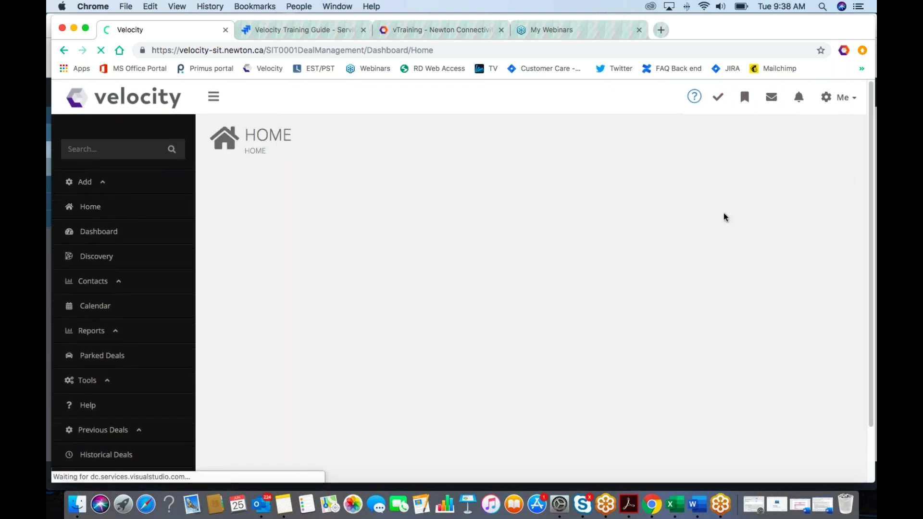
pyautogui.scroll(-5, 495, 221)
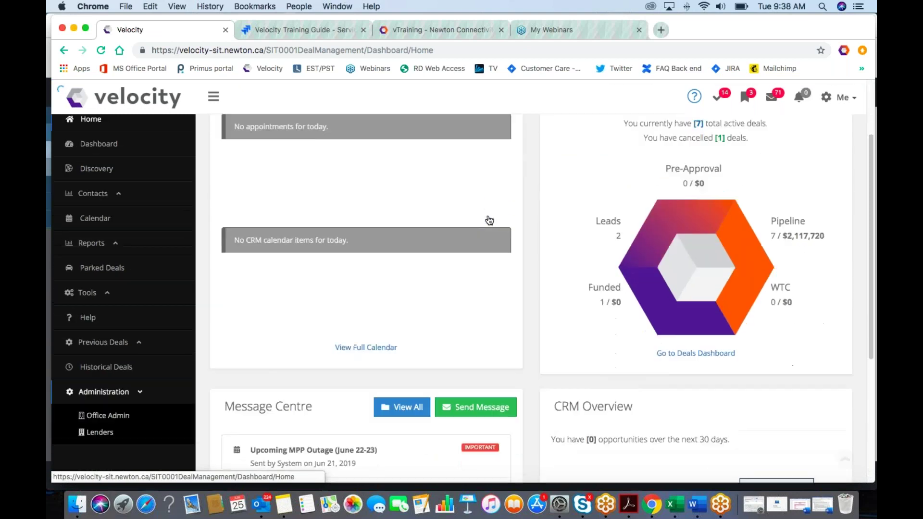
pyautogui.scroll(-2, 321, 265)
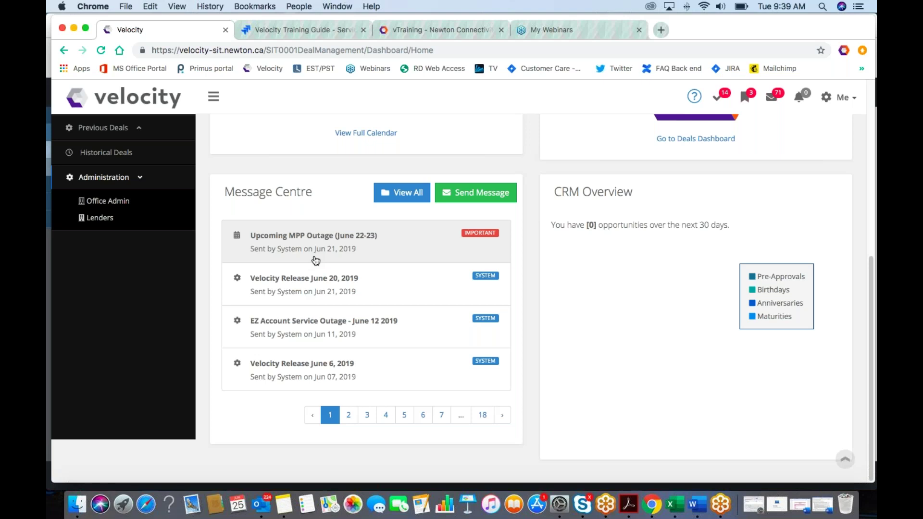
pyautogui.scroll(1, 316, 260)
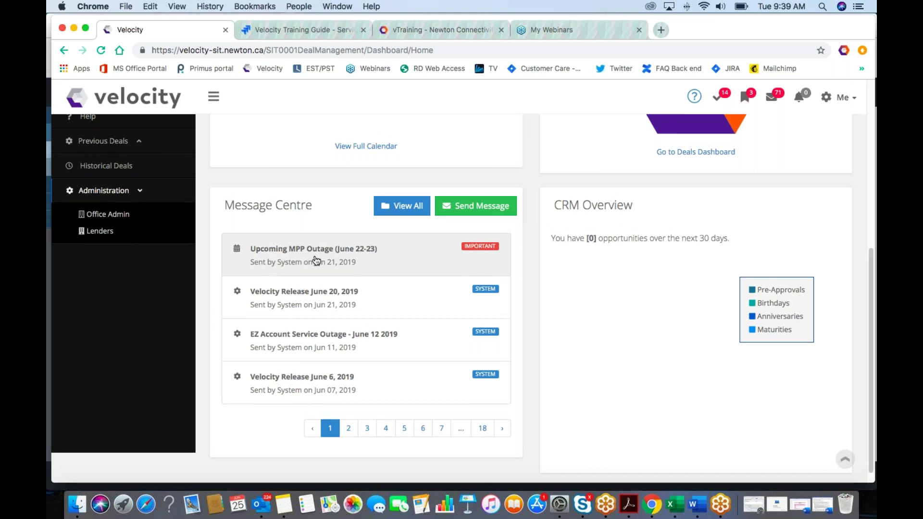
pyautogui.scroll(-1, 315, 260)
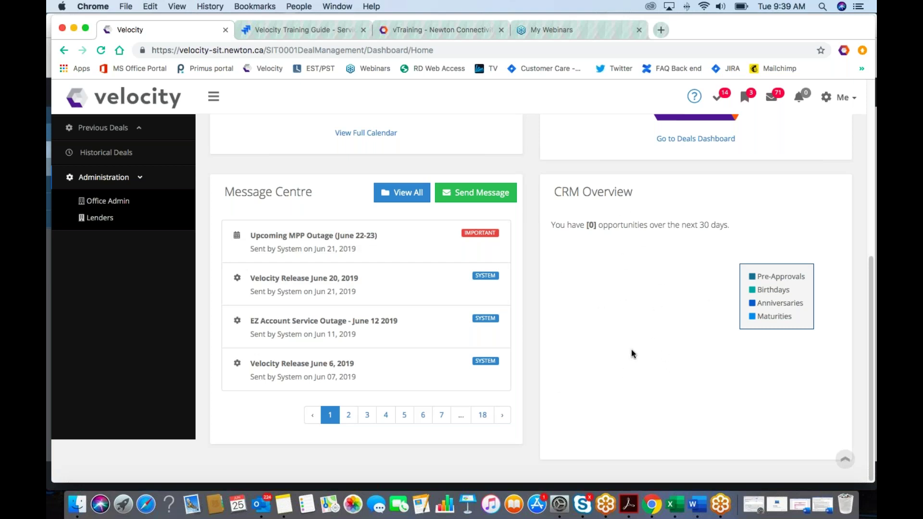
pyautogui.scroll(-1, 632, 350)
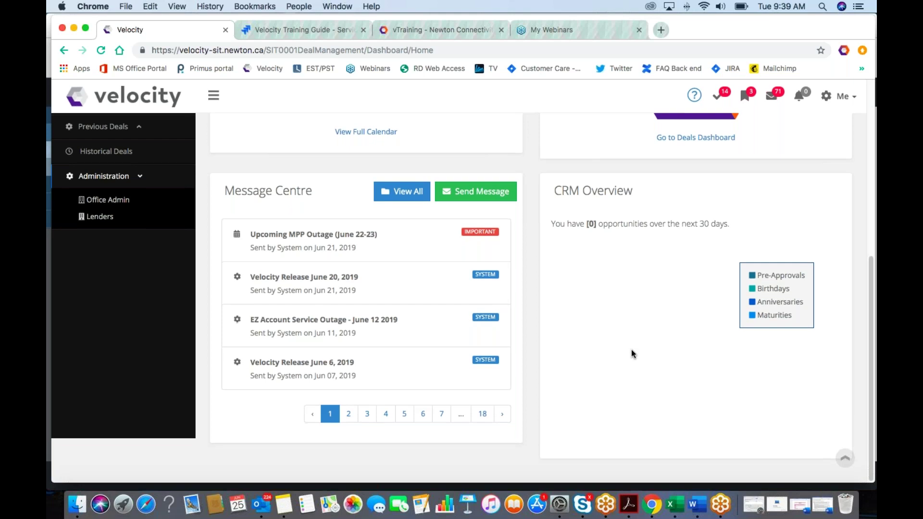
pyautogui.click(810, 277)
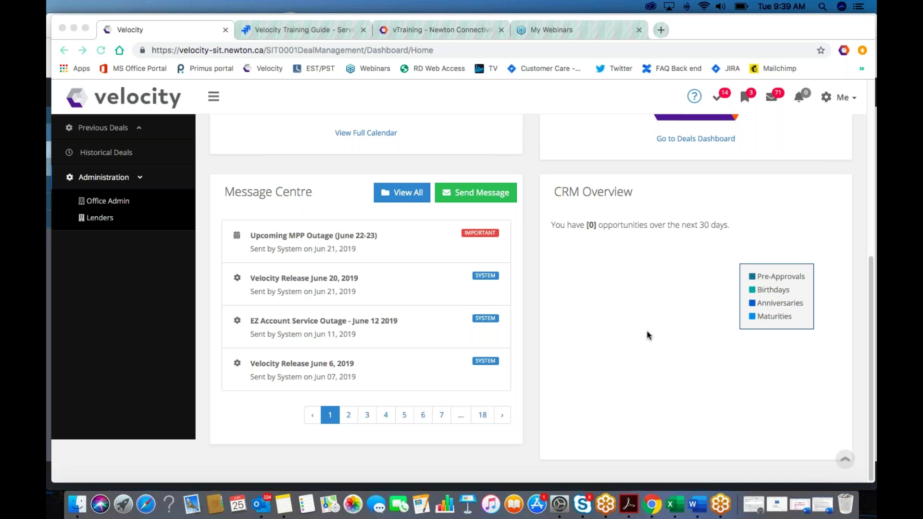
pyautogui.scroll(10, 645, 330)
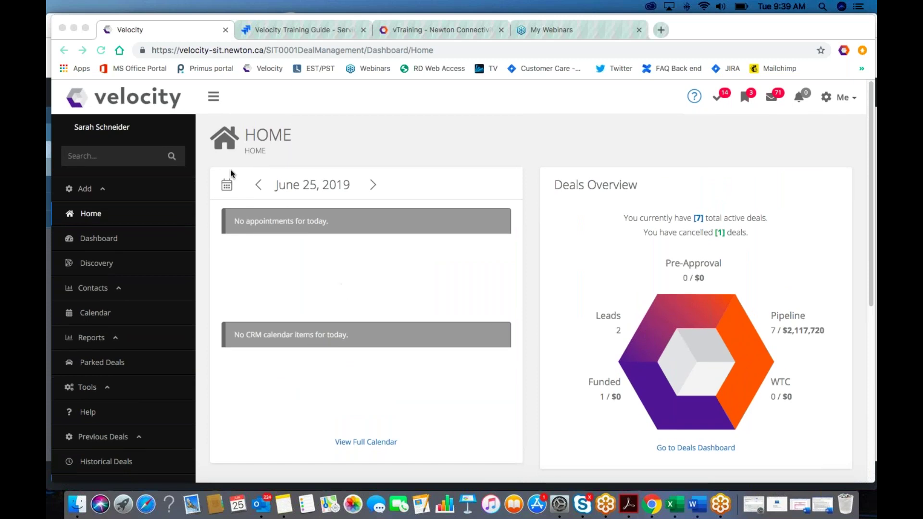
# Step: Search the sidebar for the client's saved name, then switch to the Velocity Training Guide tab
pyautogui.click(107, 155)
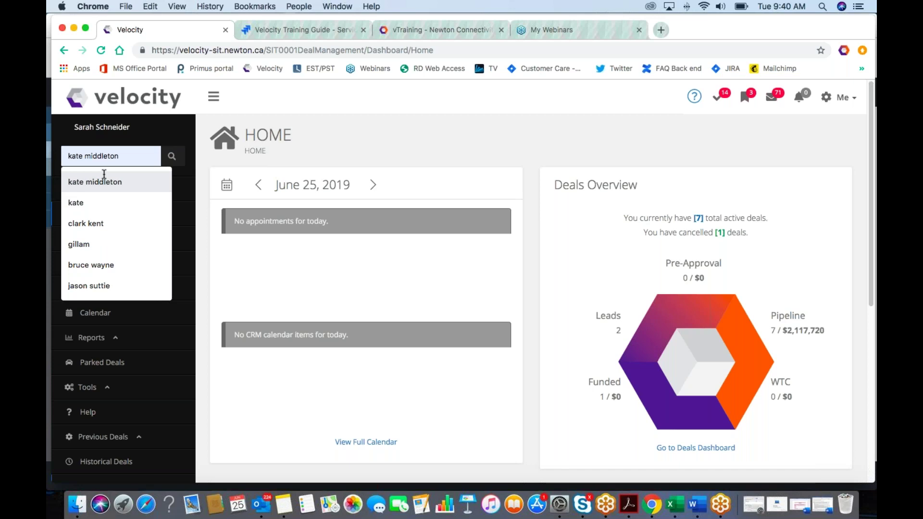
pyautogui.click(104, 180)
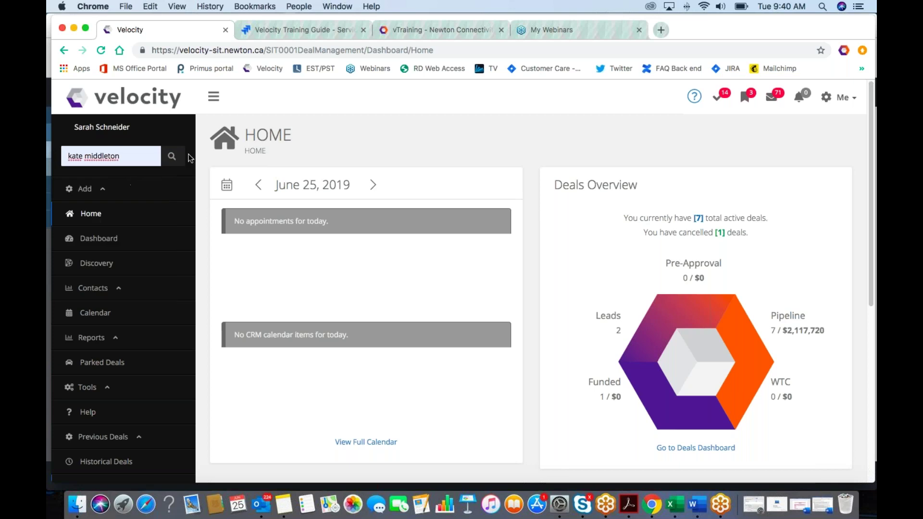
pyautogui.click(171, 156)
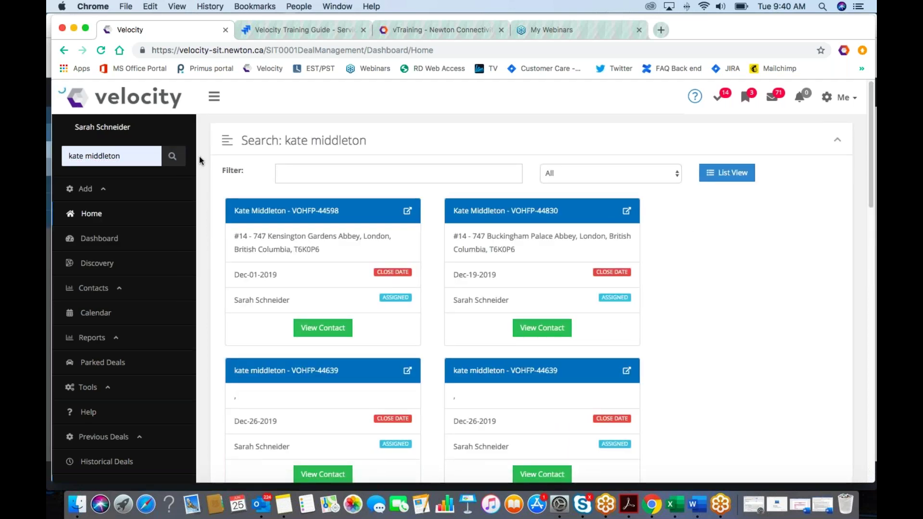
pyautogui.scroll(-1, 199, 159)
pyautogui.hotkey('ctrl', 'Tab')
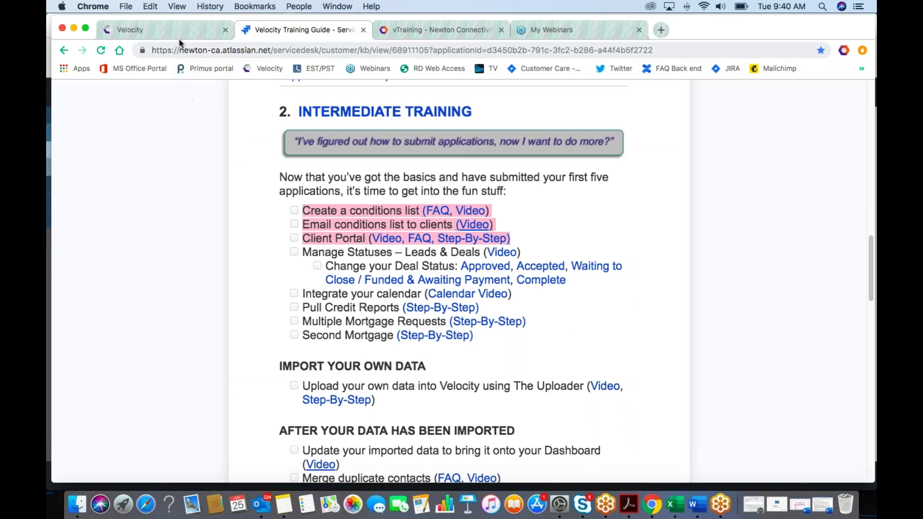
# Step: Switch between the Intermediate Training checklist and Velocity, ending on the client search results
pyautogui.click(181, 30)
pyautogui.hotkey('ctrl', 'Tab')
pyautogui.click(205, 33)
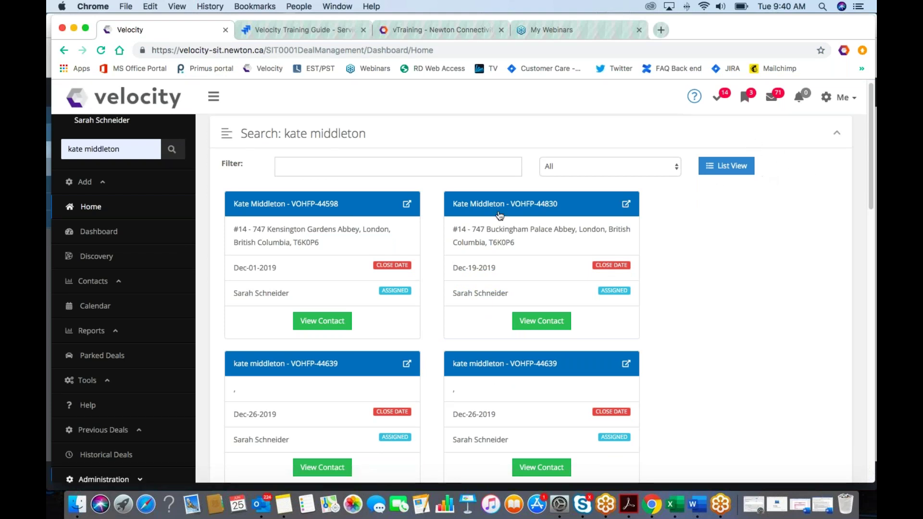
pyautogui.scroll(-2, 494, 216)
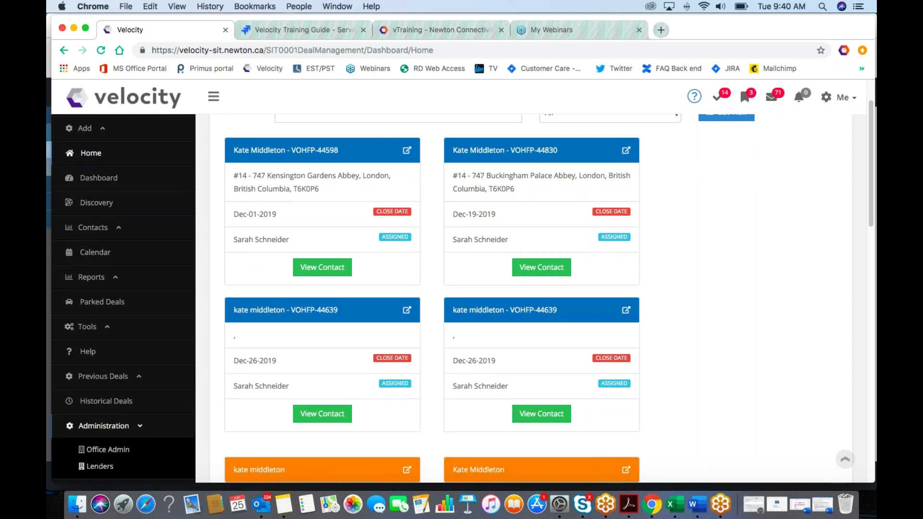
pyautogui.scroll(-3, 494, 215)
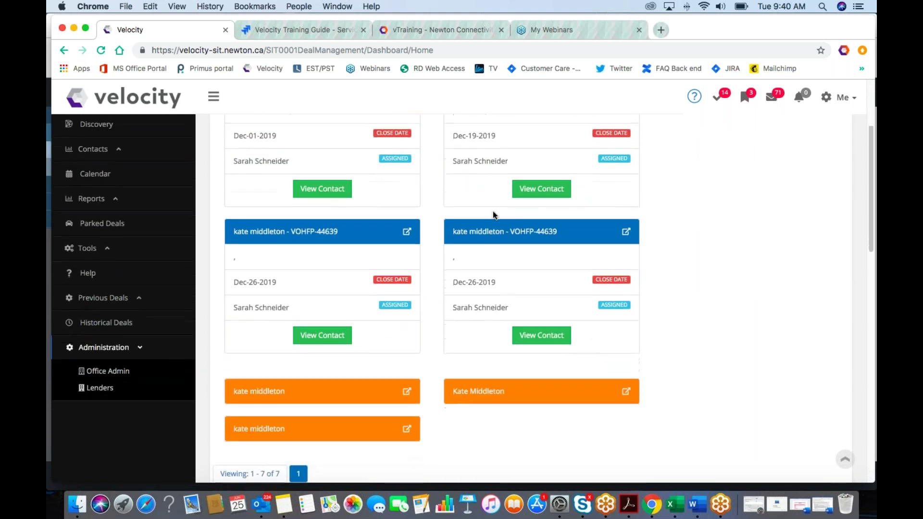
pyautogui.scroll(1, 493, 212)
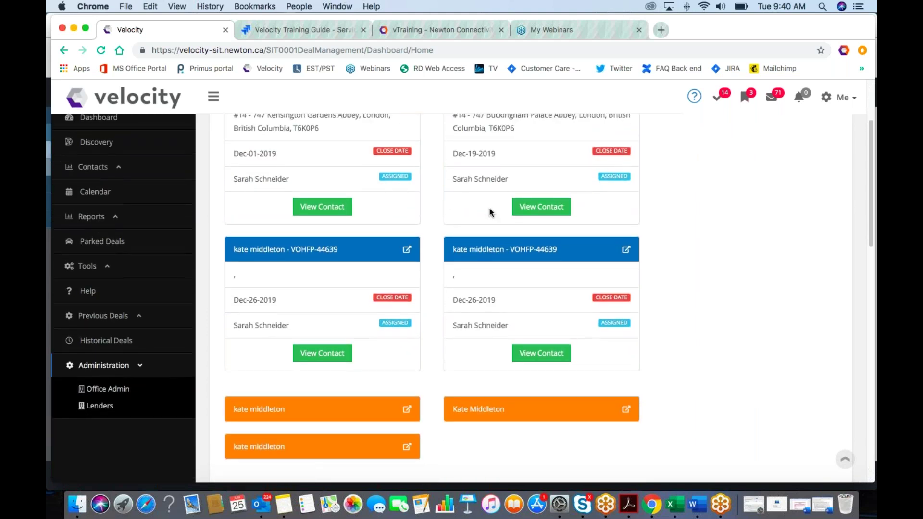
pyautogui.scroll(1, 486, 207)
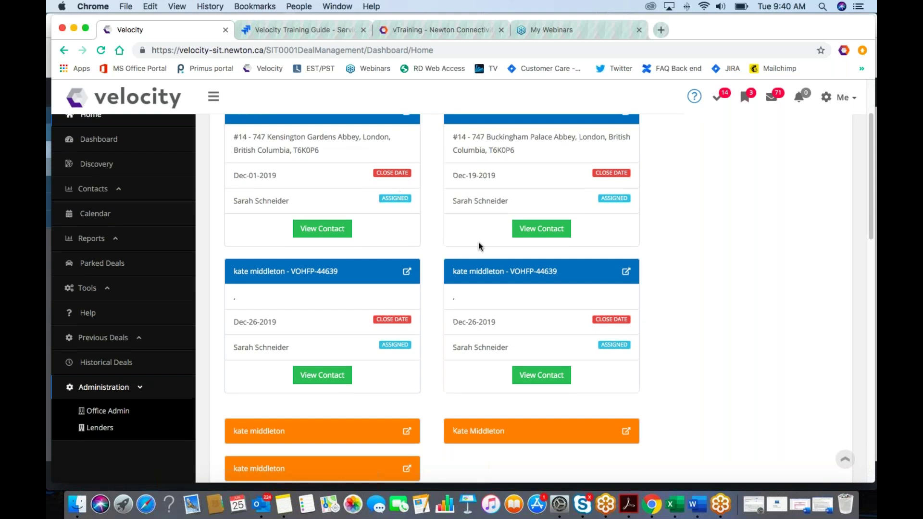
pyautogui.scroll(-2, 368, 347)
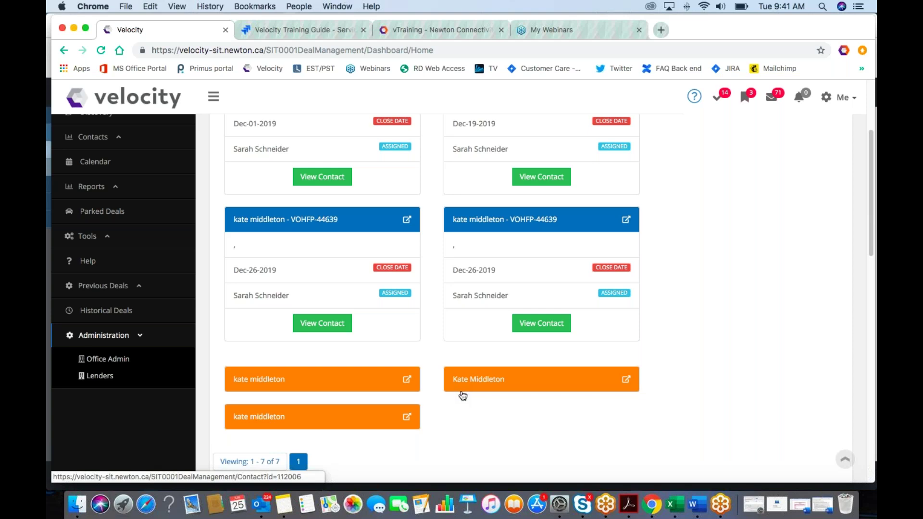
pyautogui.scroll(2, 464, 394)
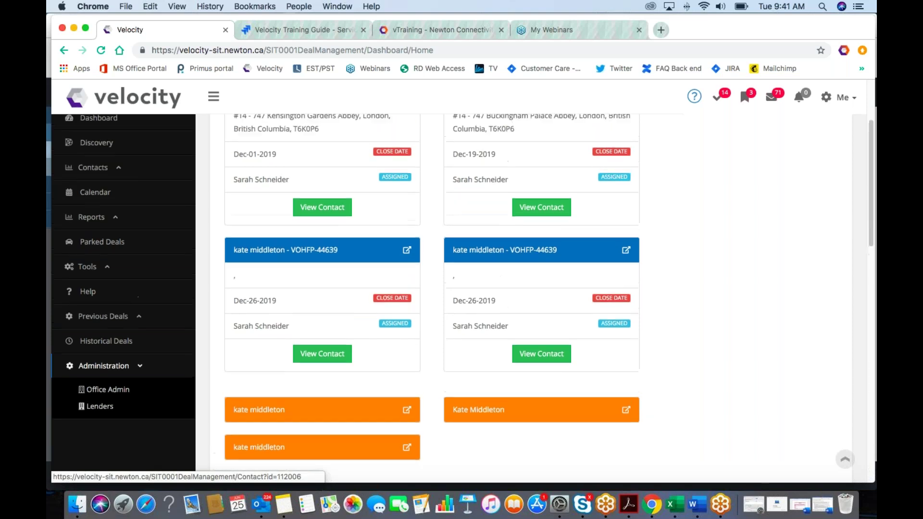
pyautogui.scroll(-1, 464, 393)
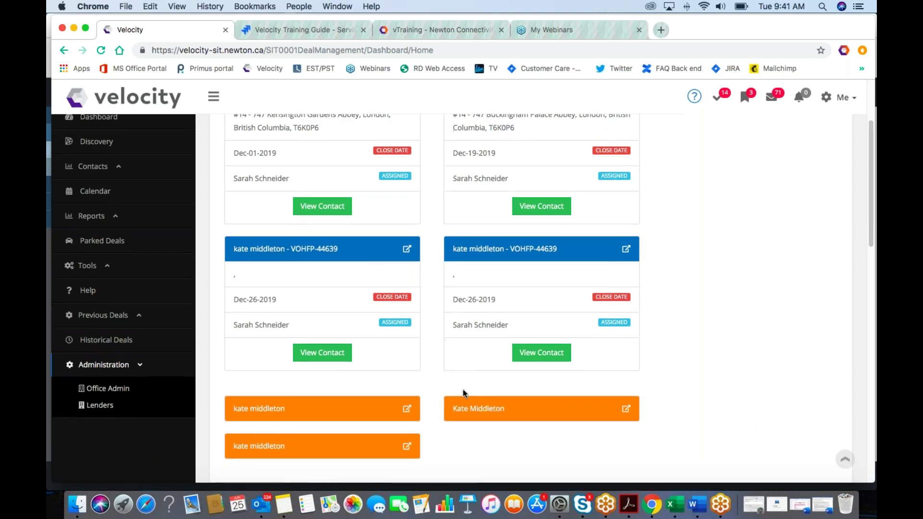
pyautogui.scroll(1, 464, 393)
pyautogui.scroll(-1, 464, 393)
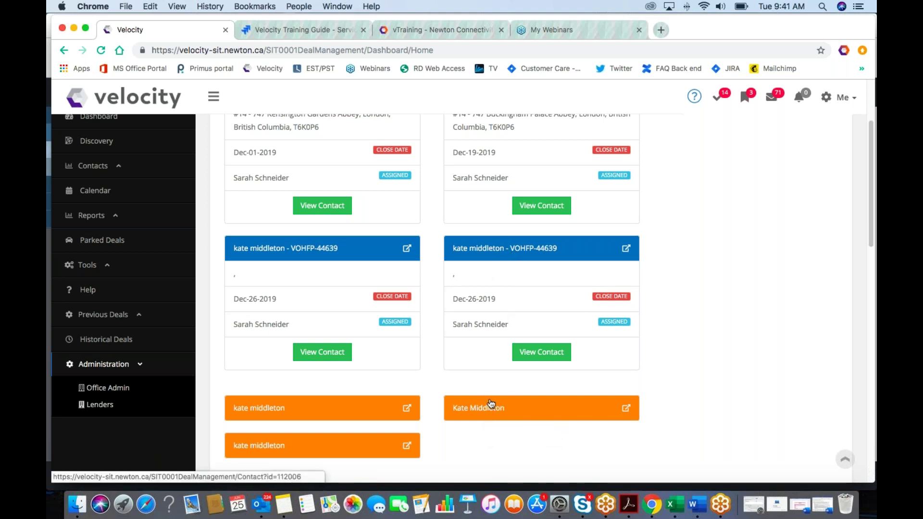
pyautogui.scroll(1, 490, 403)
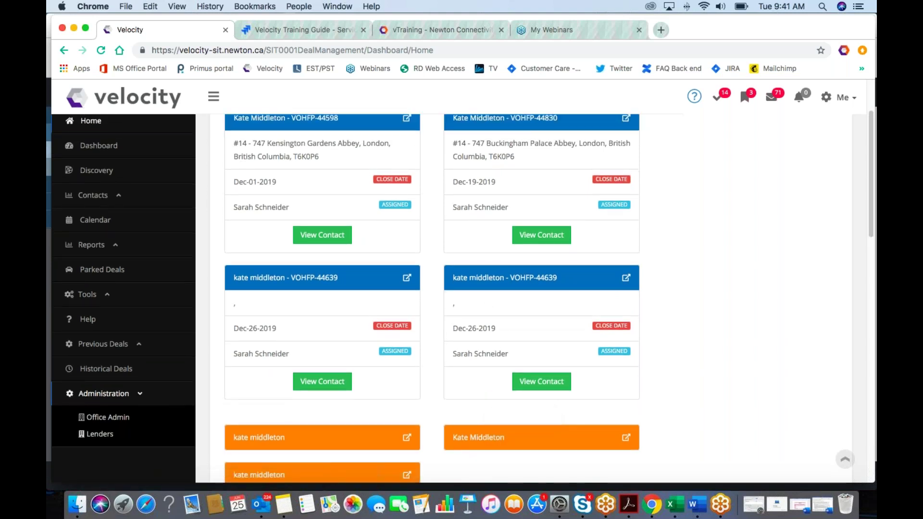
pyautogui.scroll(2, 491, 398)
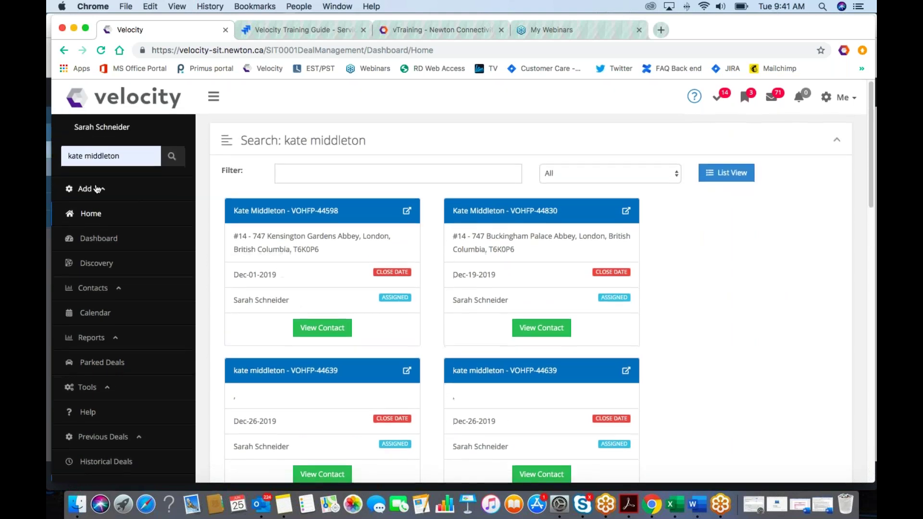
# Step: Expand Contacts to reveal List and Merge Contacts, then scroll down and bring up the Help link's options
pyautogui.click(98, 290)
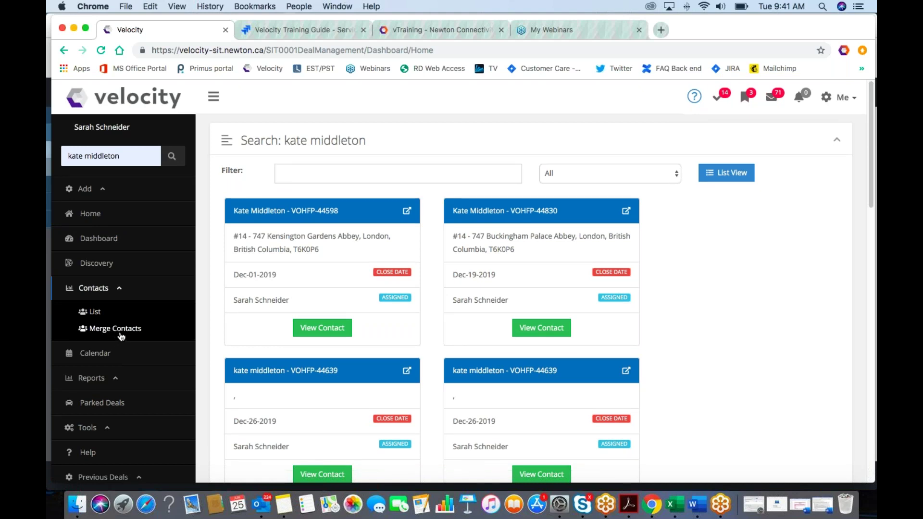
pyautogui.scroll(-2, 120, 337)
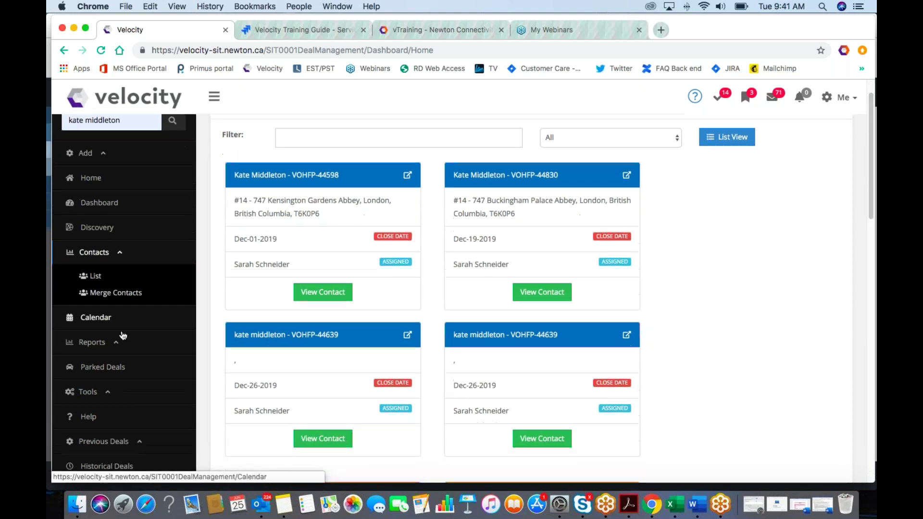
pyautogui.scroll(-3, 122, 335)
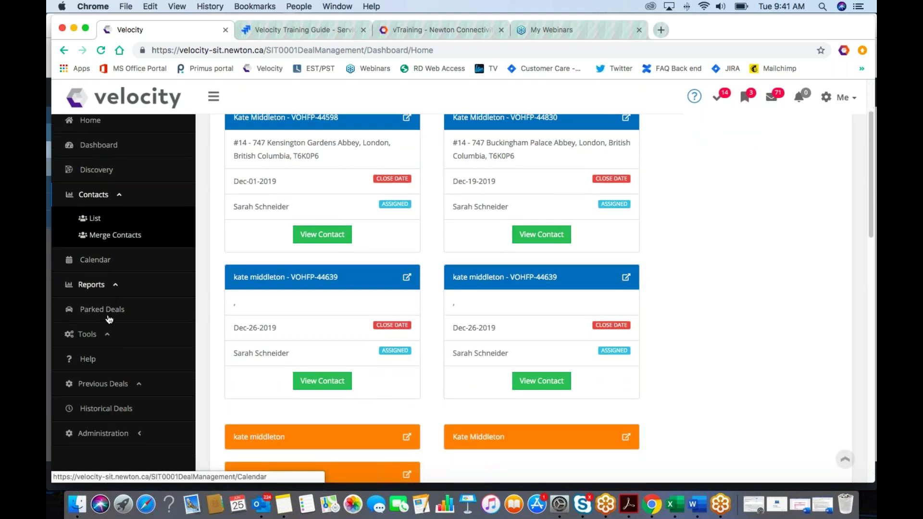
pyautogui.scroll(-1, 110, 319)
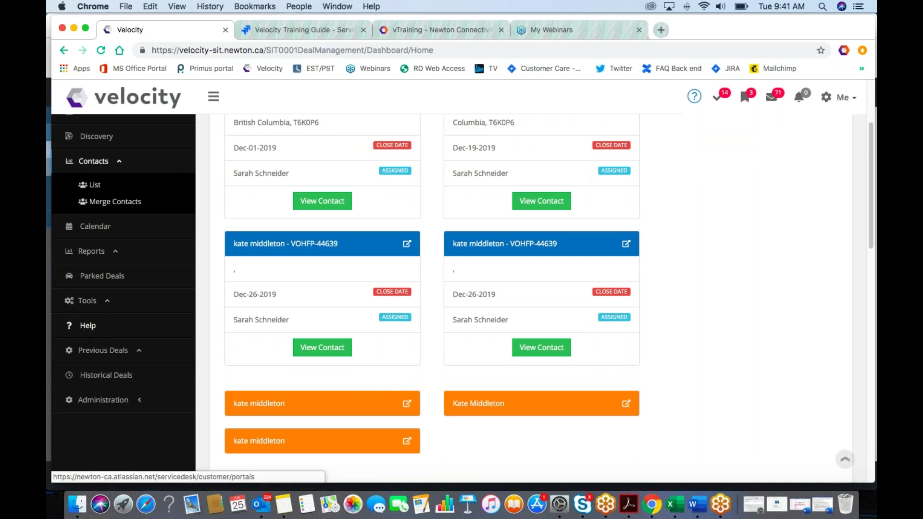
pyautogui.rightClick(85, 322)
# Step: Open the Help Center in a new tab, search 'second', open the Second Mortgage article, then return to Velocity
pyautogui.click(111, 327)
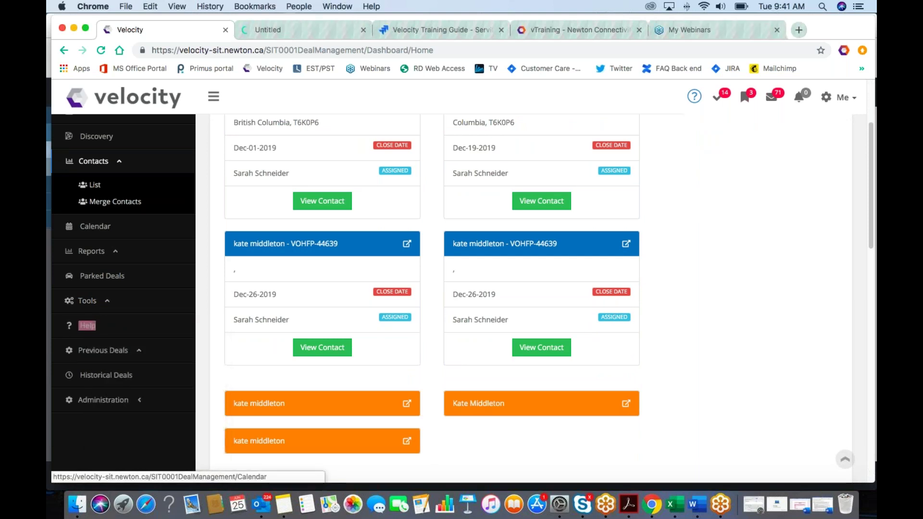
pyautogui.click(308, 31)
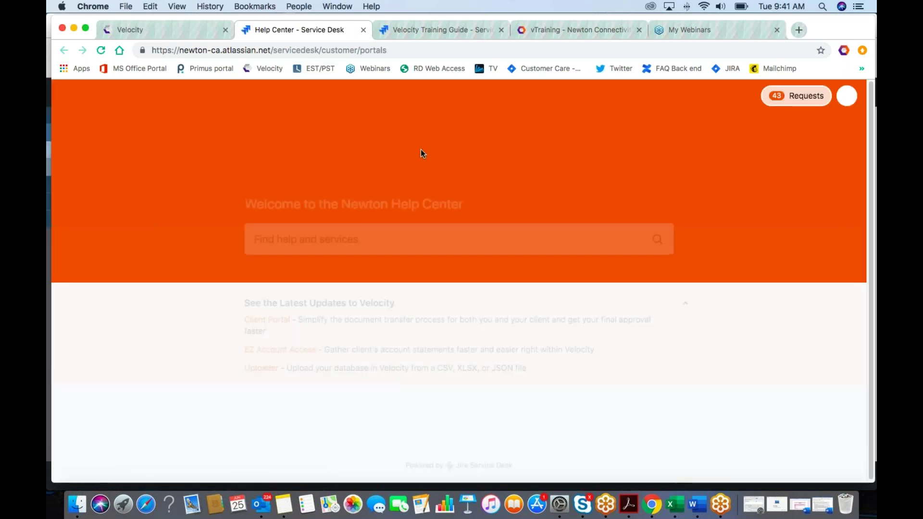
pyautogui.click(409, 226)
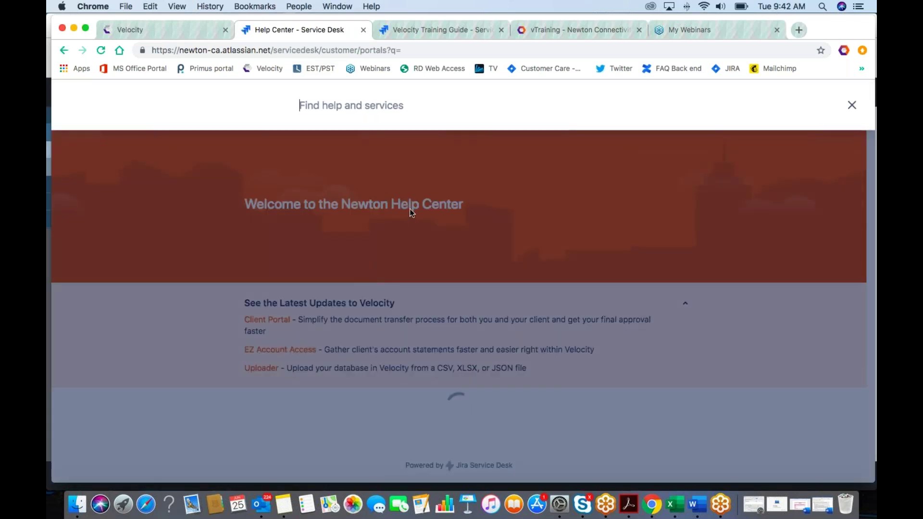
pyautogui.write('secon')
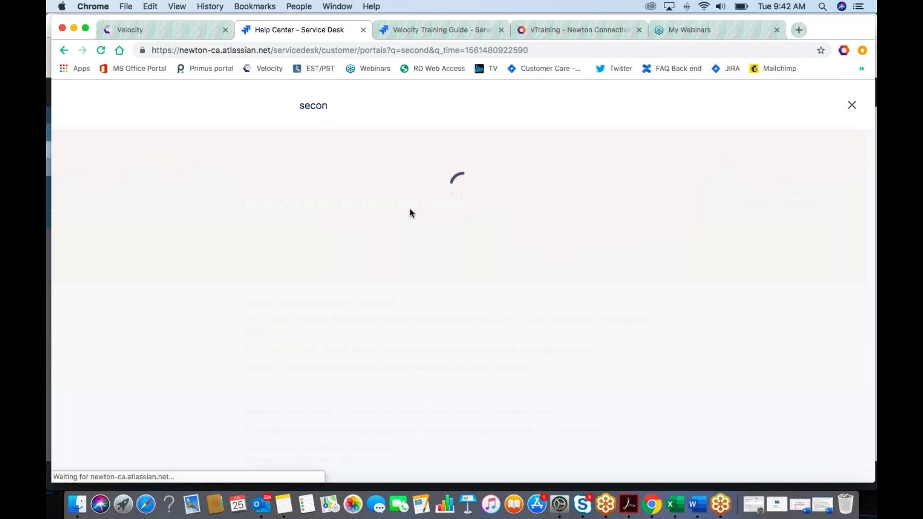
pyautogui.write('d')
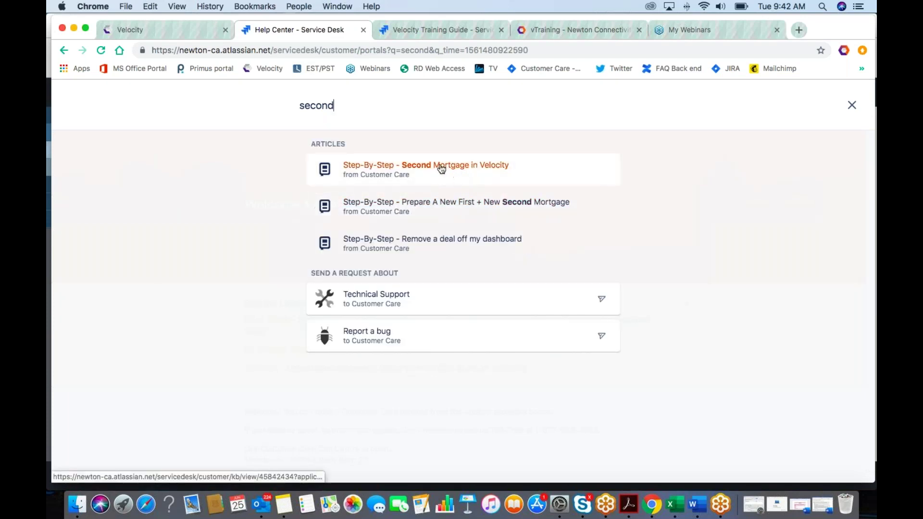
pyautogui.click(396, 176)
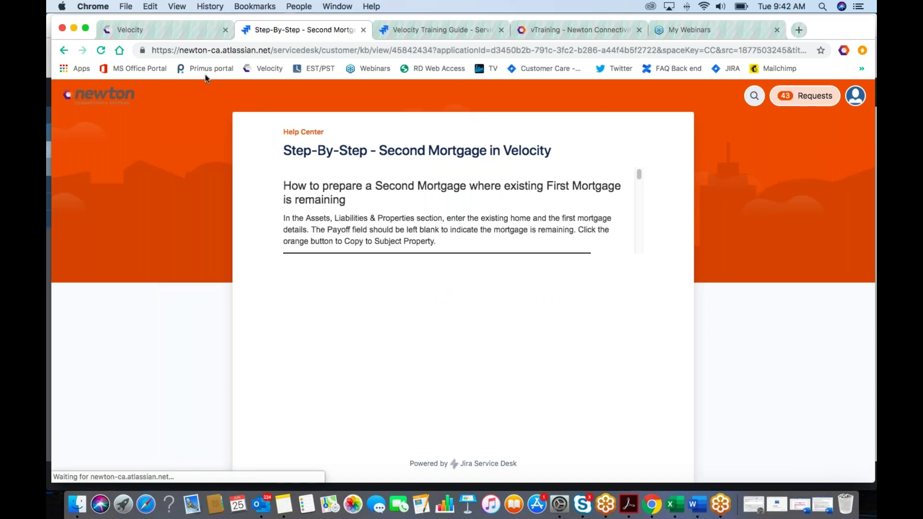
pyautogui.click(146, 30)
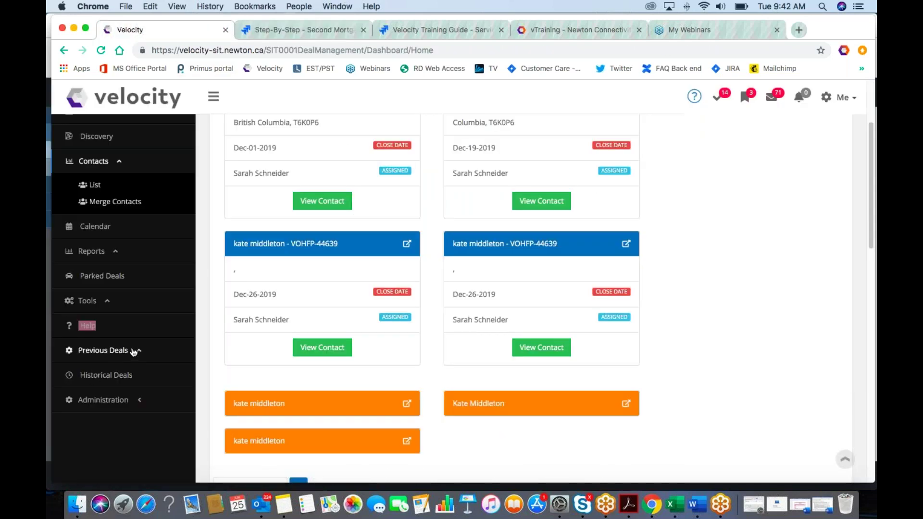
# Step: Expand Previous Deals, scroll to the top, and show the help panel with UserX guide and support contacts
pyautogui.click(134, 351)
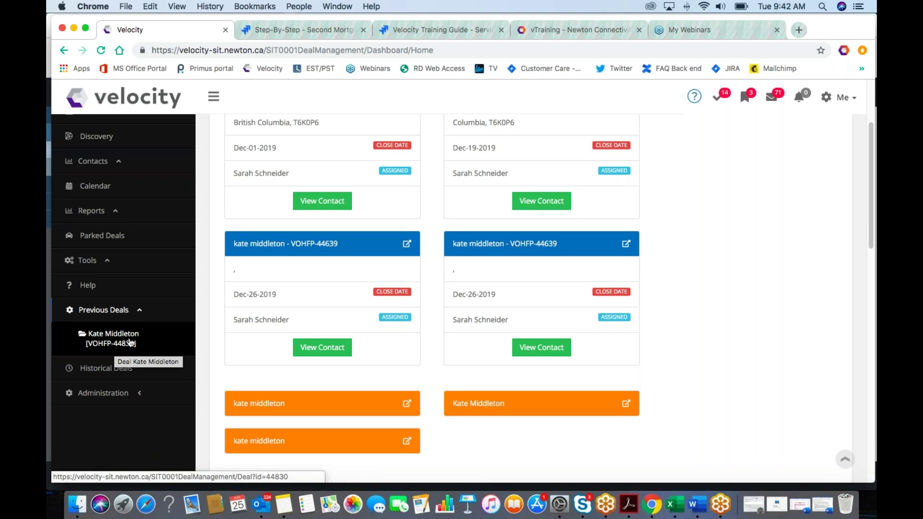
pyautogui.scroll(4, 122, 343)
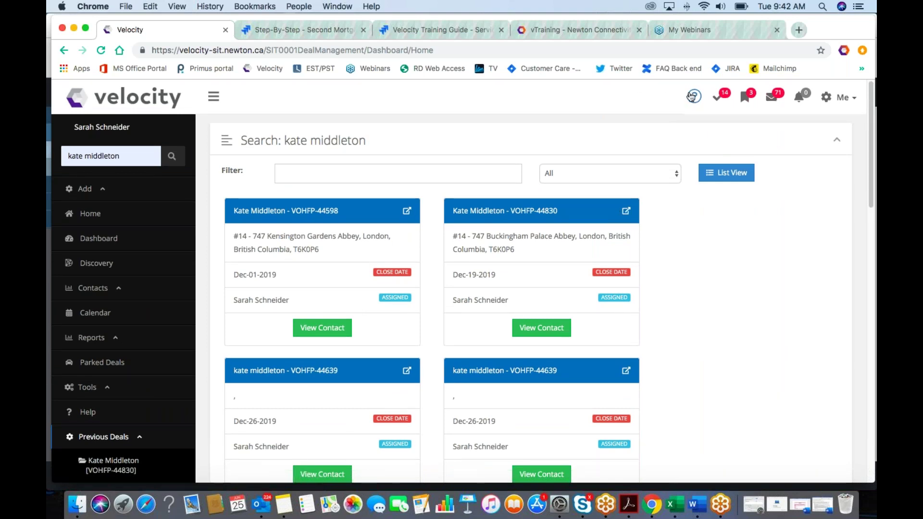
pyautogui.click(695, 98)
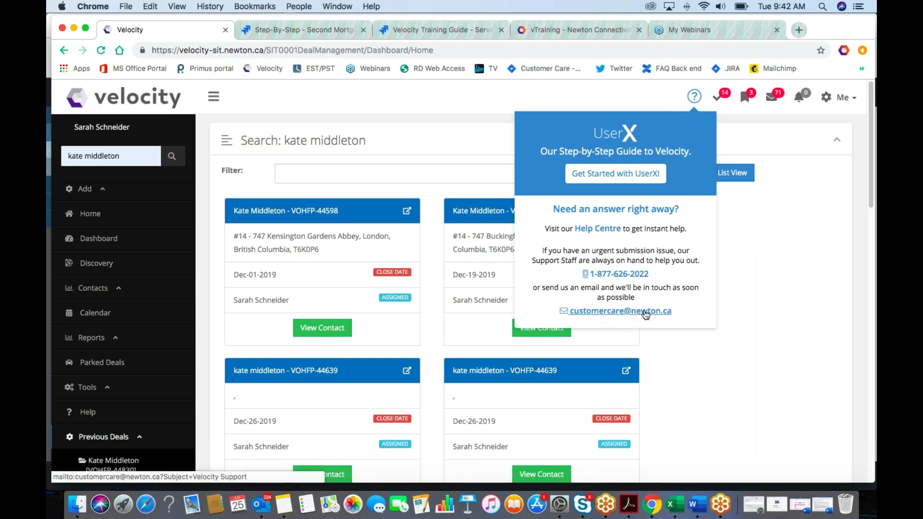
# Step: Close the help panel and tick off the overdue 'New Application Text' task in Tasks
pyautogui.click(746, 120)
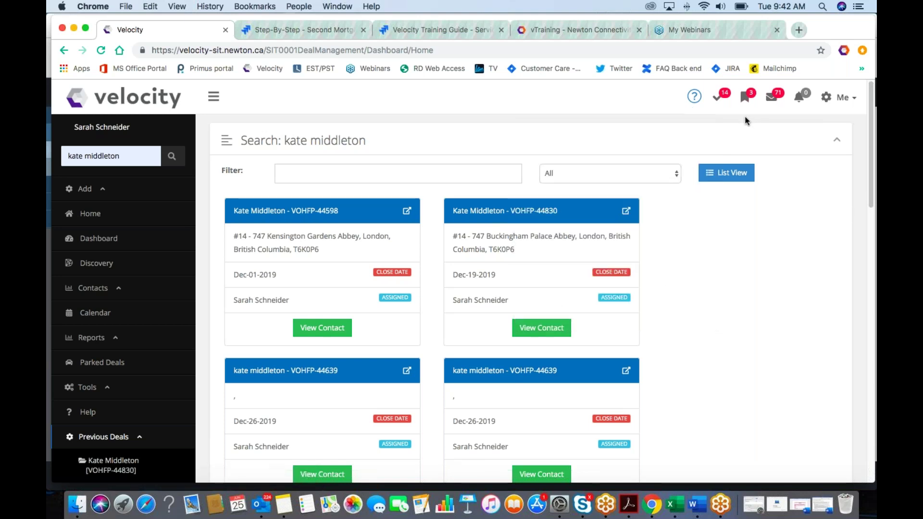
pyautogui.click(716, 99)
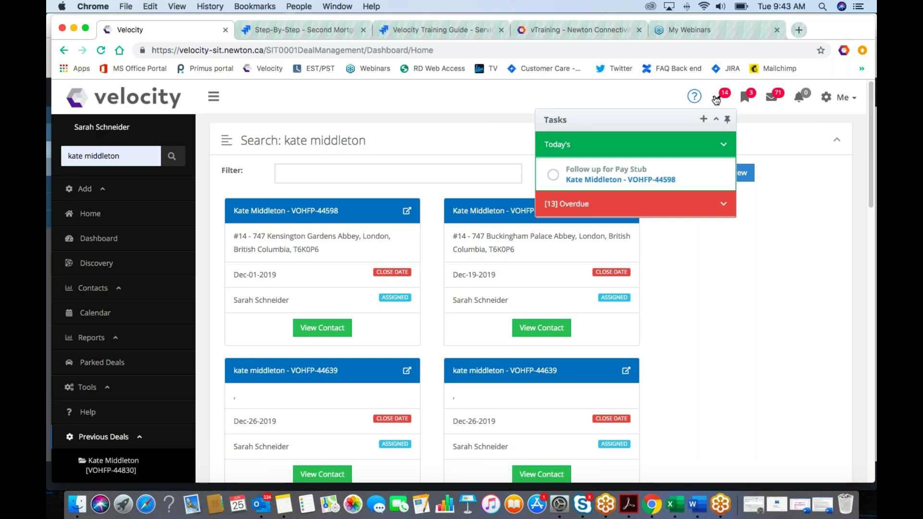
pyautogui.click(638, 208)
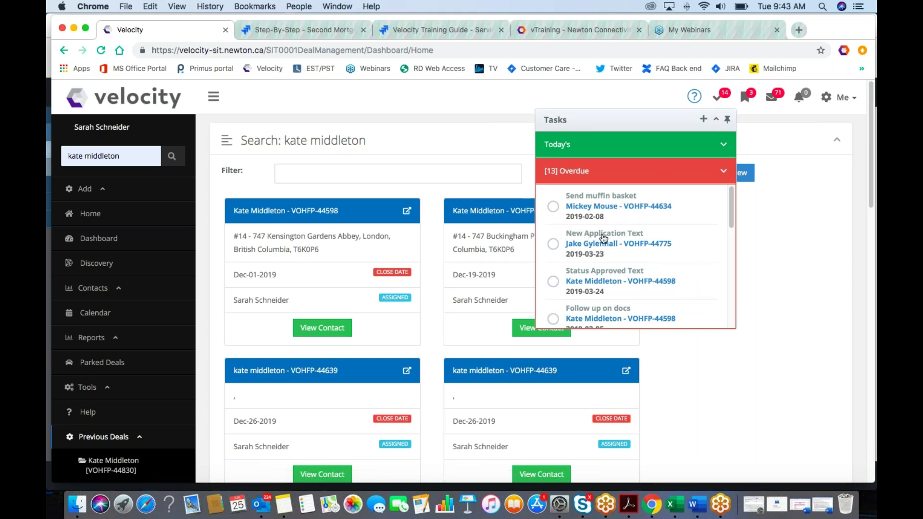
pyautogui.scroll(-1, 603, 238)
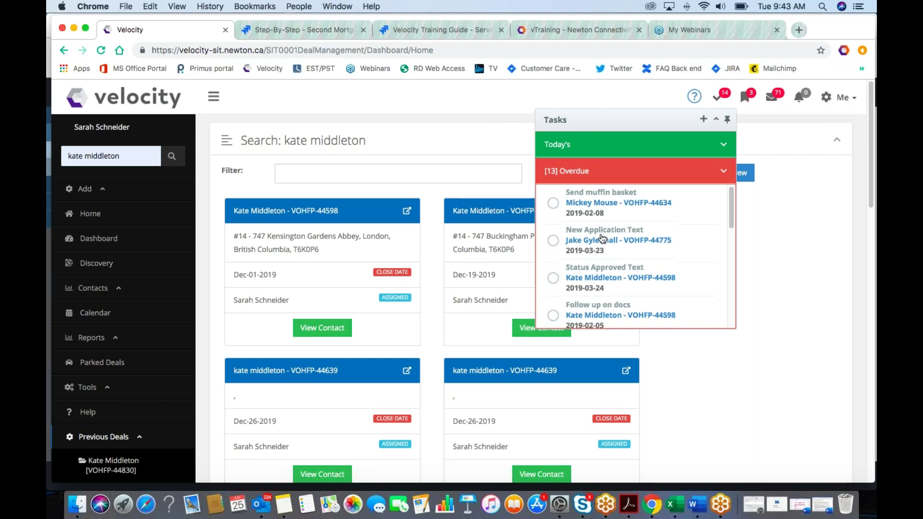
pyautogui.scroll(-1, 602, 239)
pyautogui.scroll(1, 601, 239)
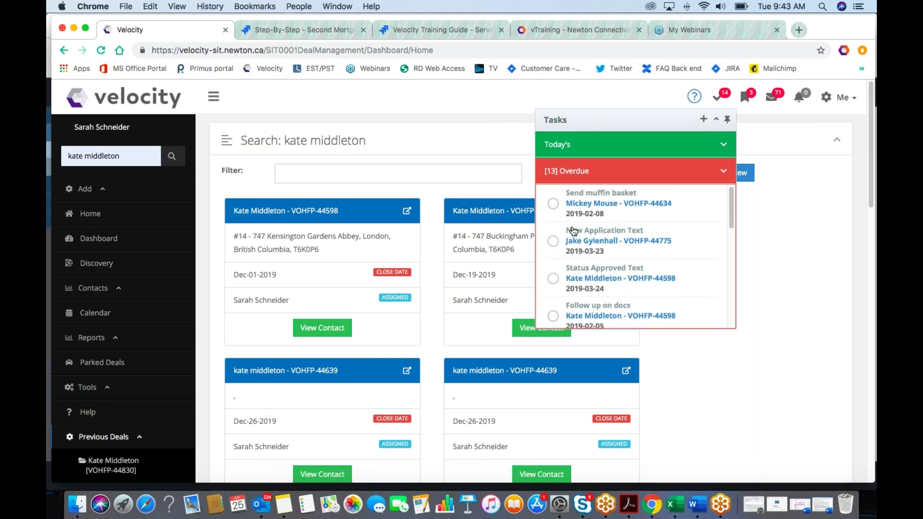
pyautogui.click(554, 242)
# Step: Close the Tasks list and show the 3 new applications, including one for $500,000.00
pyautogui.click(783, 136)
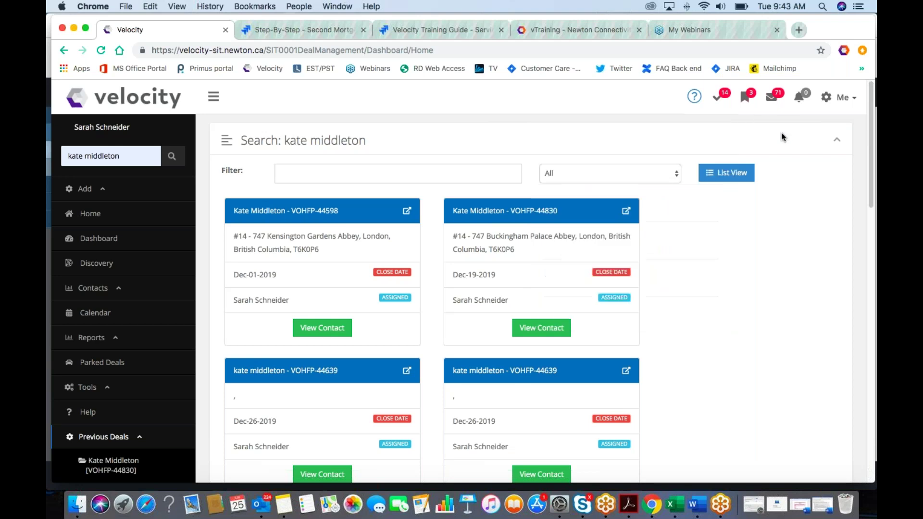
pyautogui.click(745, 102)
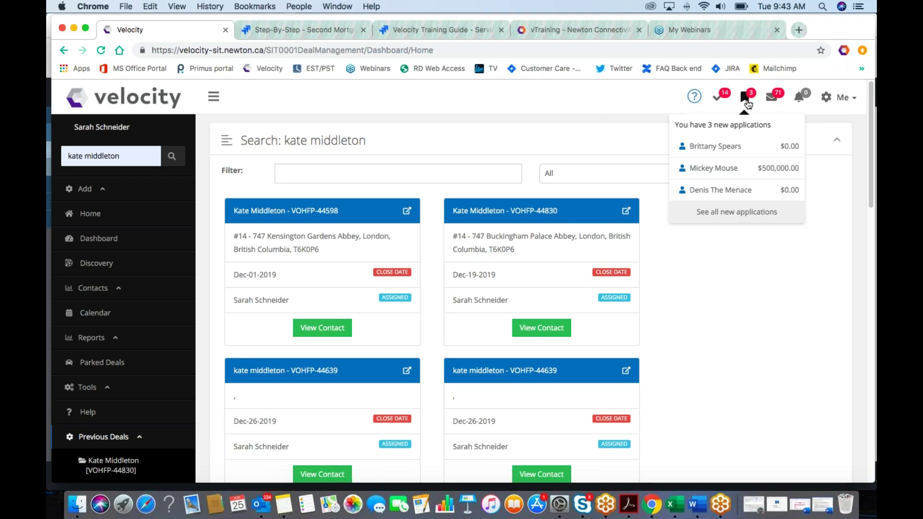
# Step: Show all new applications and open the Customer Application Form link in a new tab
pyautogui.click(732, 214)
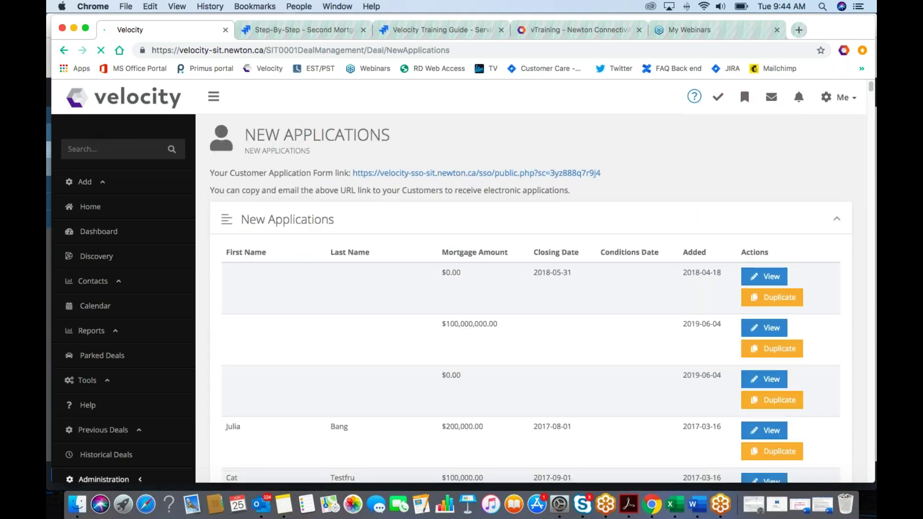
pyautogui.moveTo(602, 174); pyautogui.dragTo(362, 179)
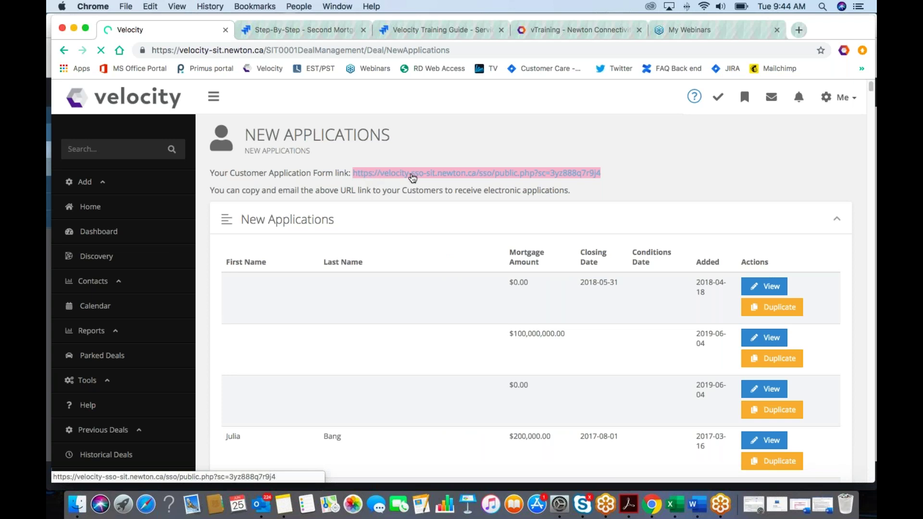
pyautogui.rightClick(508, 176)
pyautogui.rightClick(584, 179)
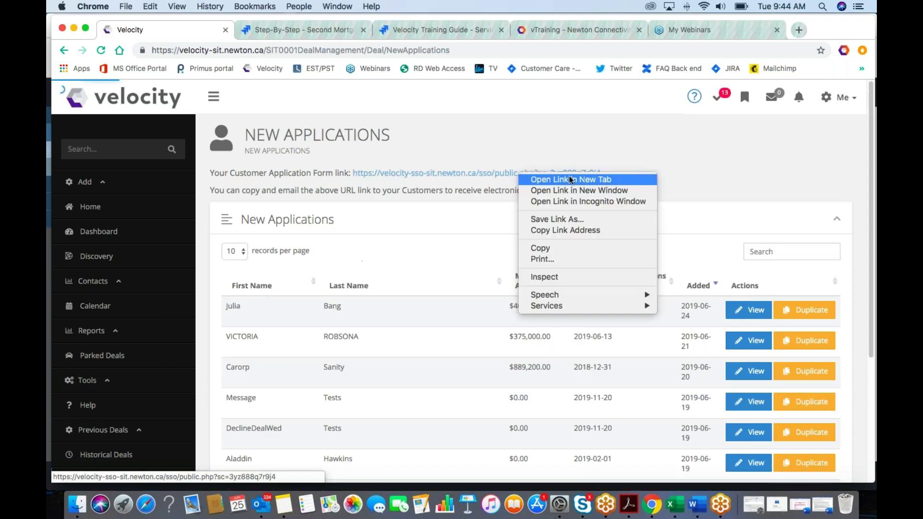
pyautogui.click(559, 178)
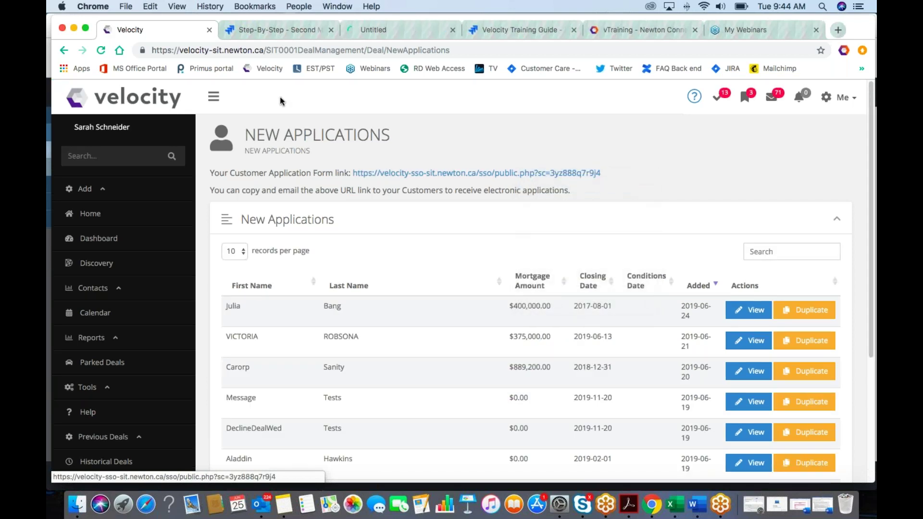
# Step: Browse the customer's online application form and add a second borrower
pyautogui.click(385, 34)
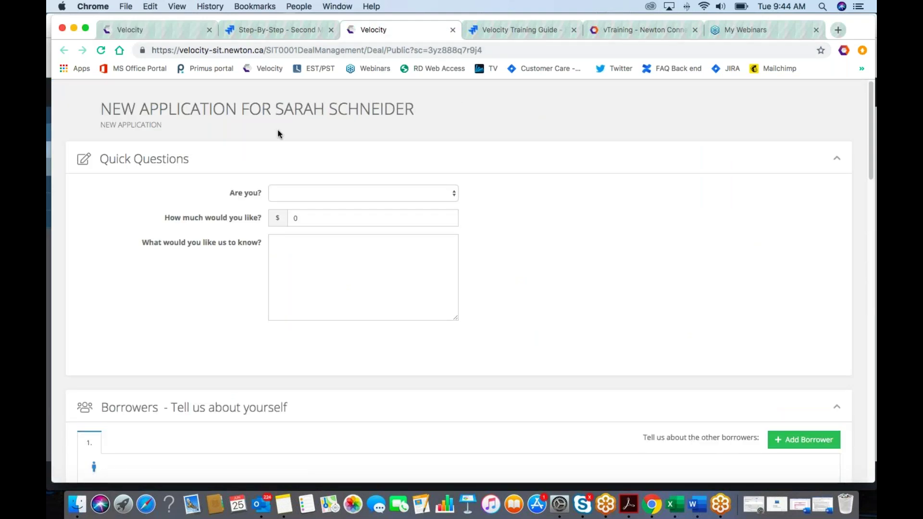
pyautogui.scroll(-3, 276, 129)
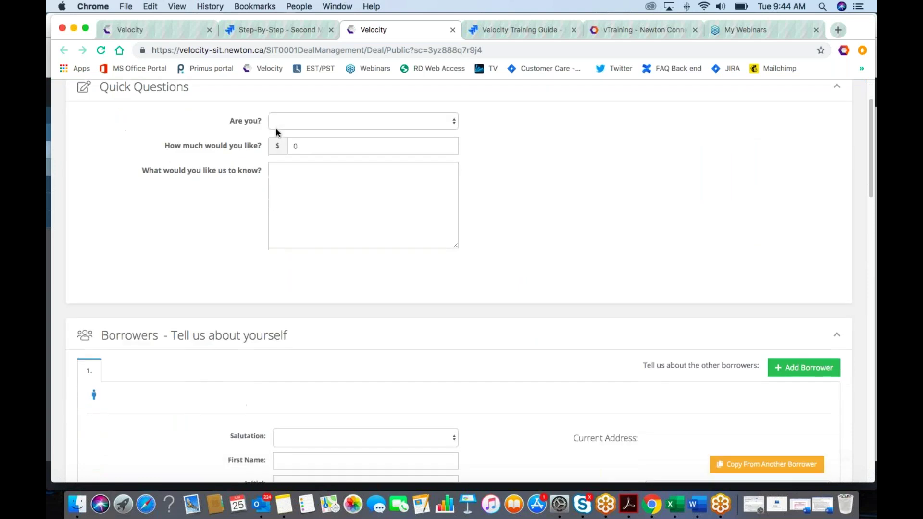
pyautogui.scroll(-1, 275, 128)
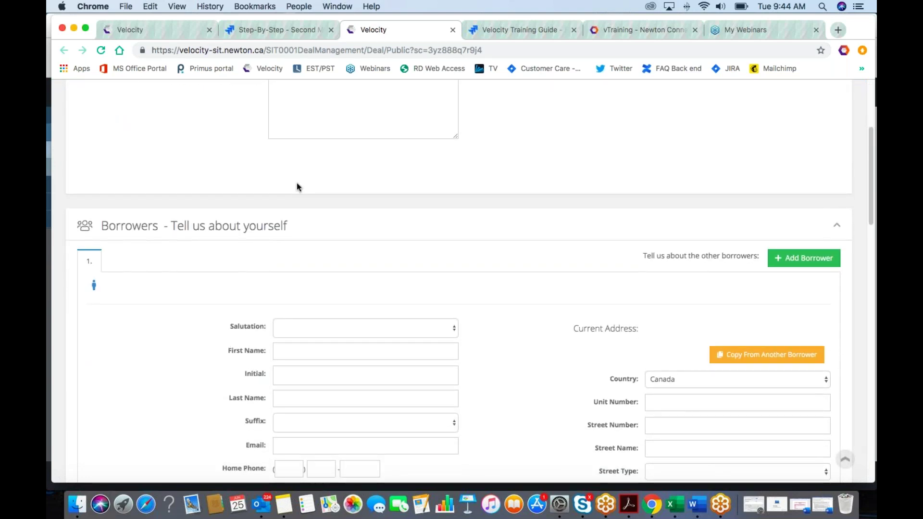
pyautogui.scroll(-1, 296, 186)
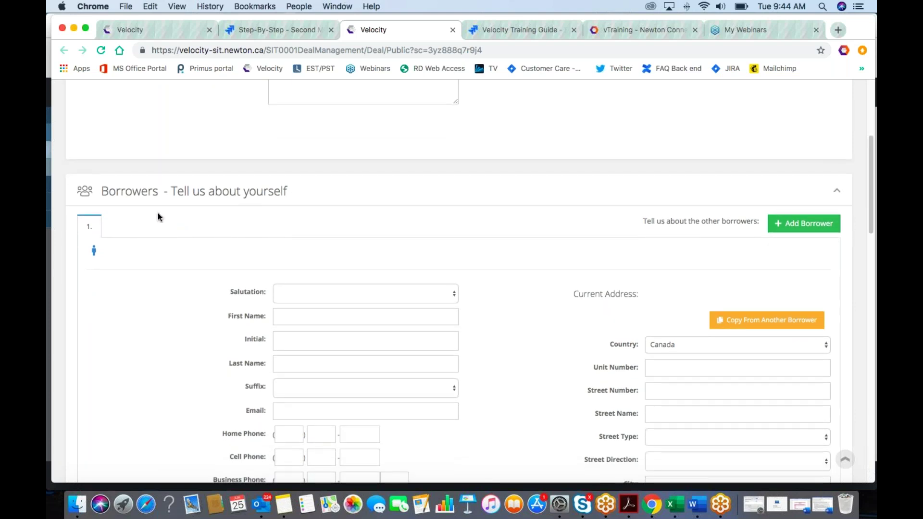
pyautogui.scroll(-1, 222, 249)
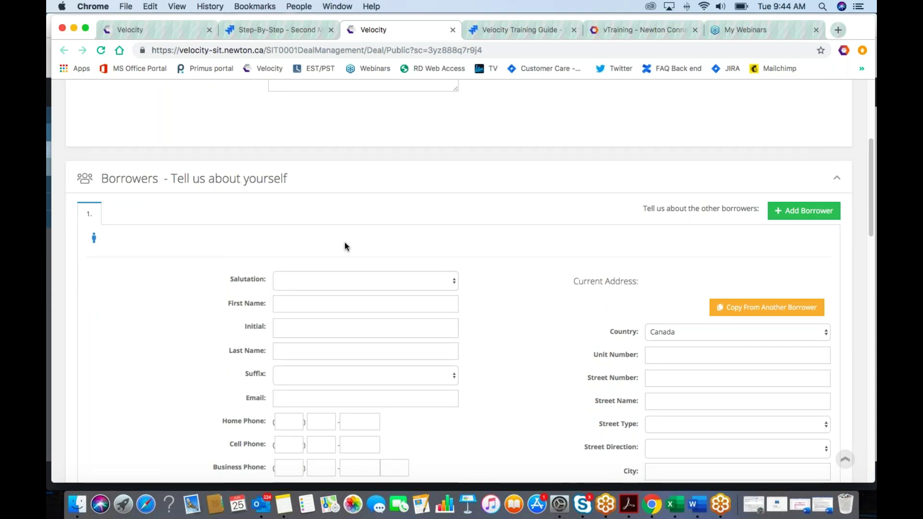
pyautogui.click(803, 211)
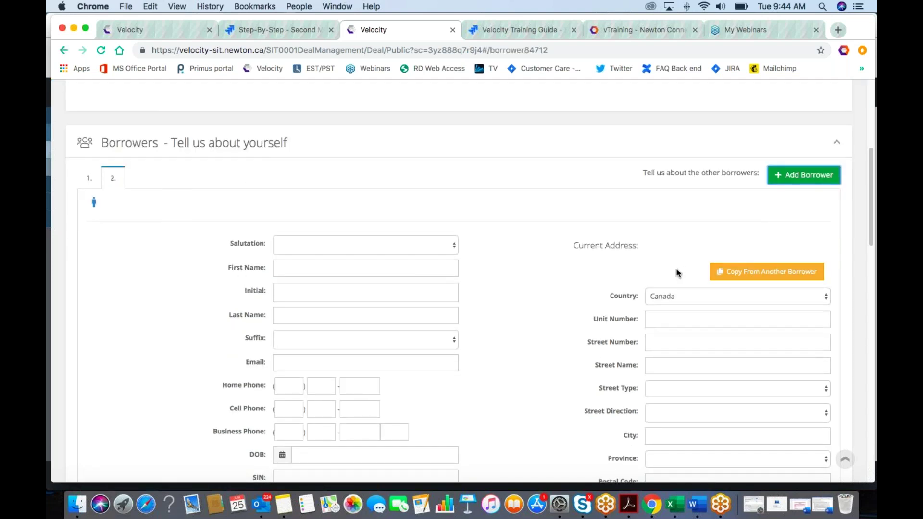
pyautogui.scroll(-3, 677, 269)
pyautogui.scroll(-5, 679, 270)
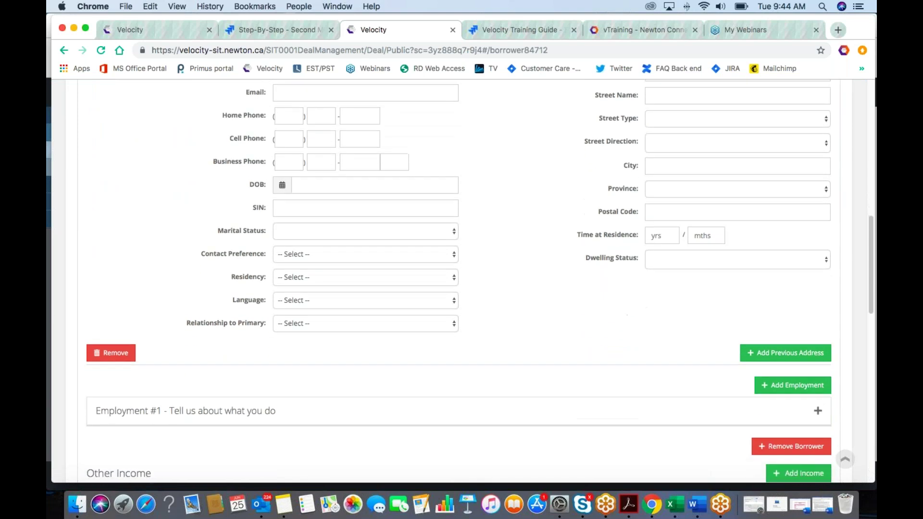
pyautogui.scroll(-1, 460, 281)
# Step: Enter 1 year at current residence, review the rest of the form, and return to New Applications
pyautogui.click(655, 229)
pyautogui.write('1')
pyautogui.click(577, 269)
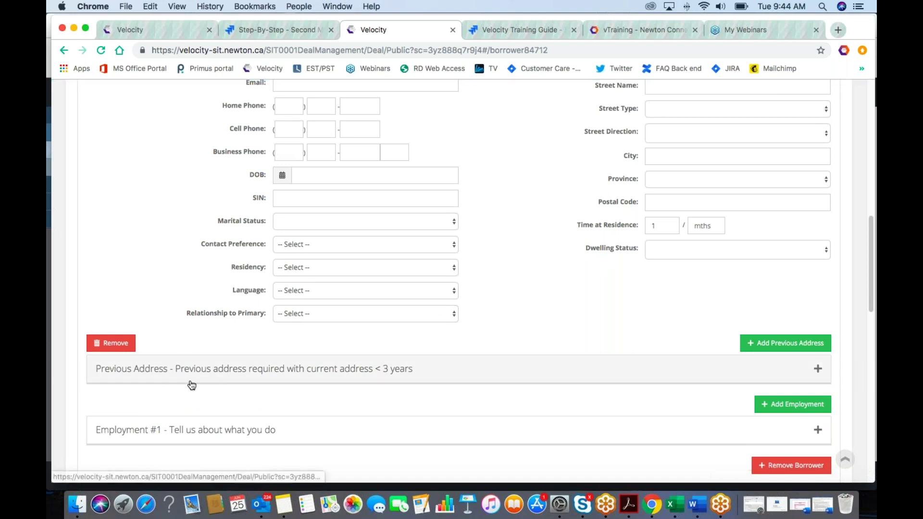
pyautogui.scroll(-1, 211, 378)
pyautogui.scroll(-3, 217, 376)
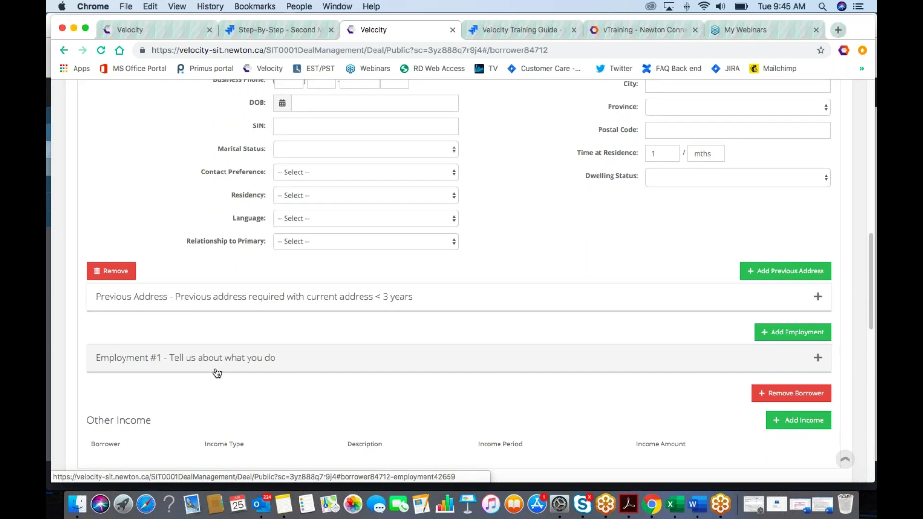
pyautogui.scroll(-10, 217, 373)
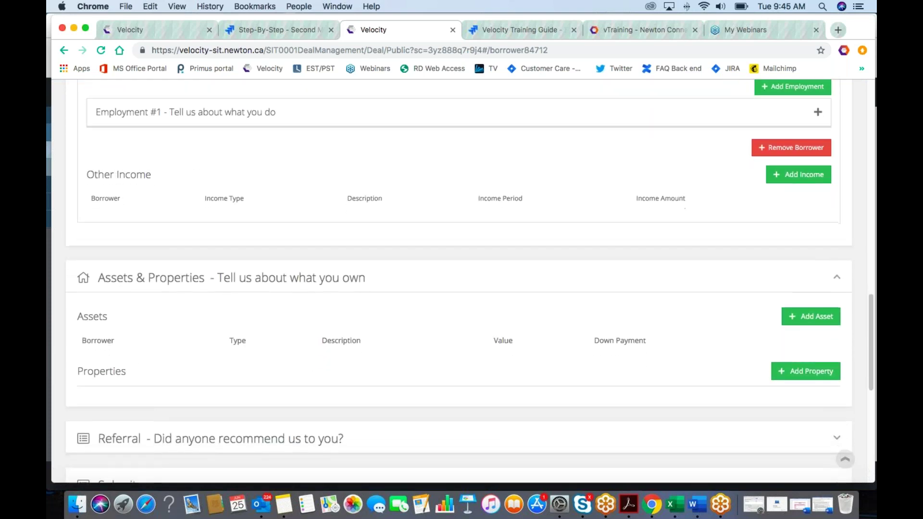
pyautogui.scroll(-13, 216, 370)
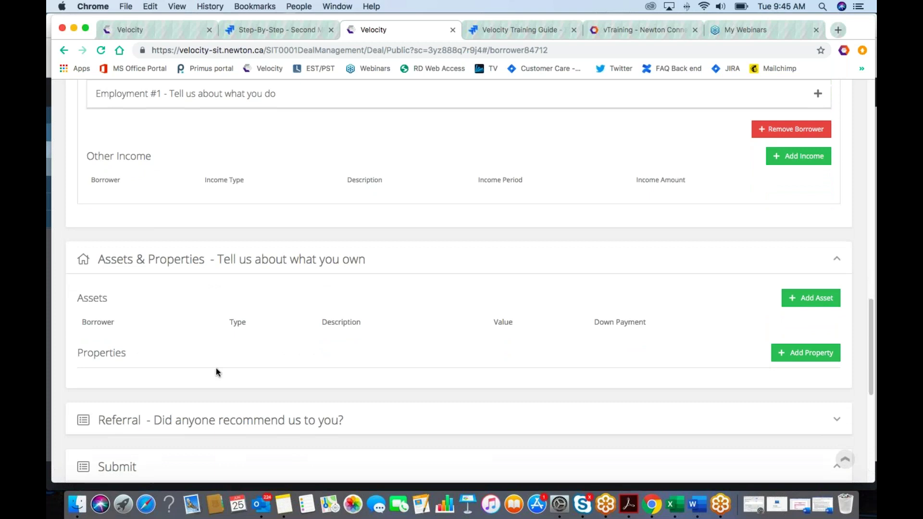
pyautogui.scroll(-2, 215, 367)
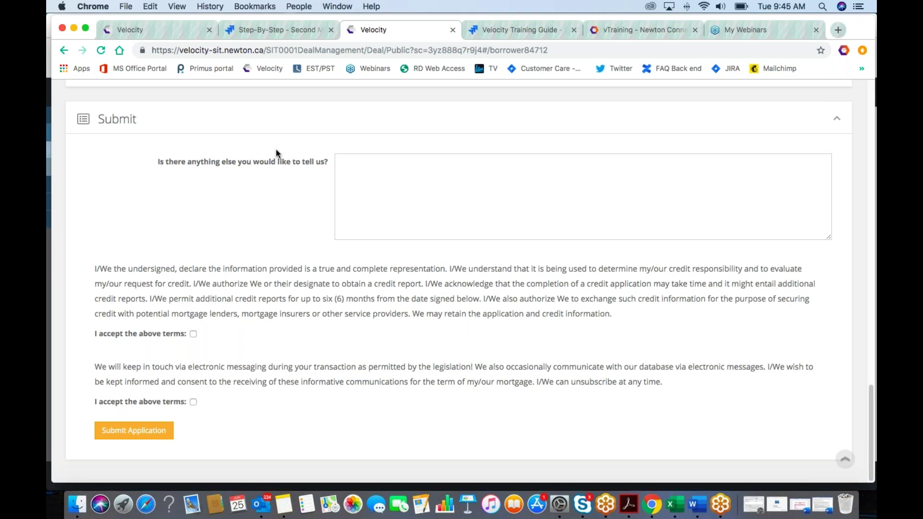
pyautogui.scroll(17, 276, 149)
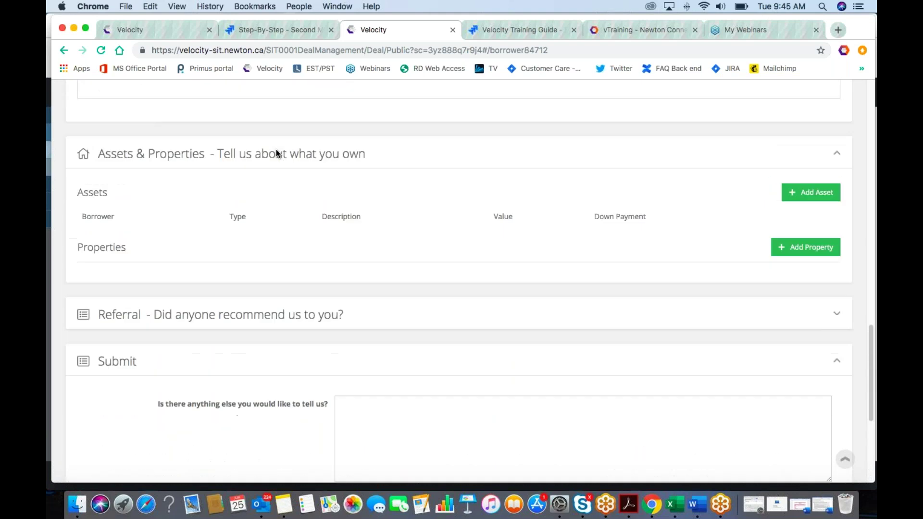
pyautogui.scroll(10, 276, 149)
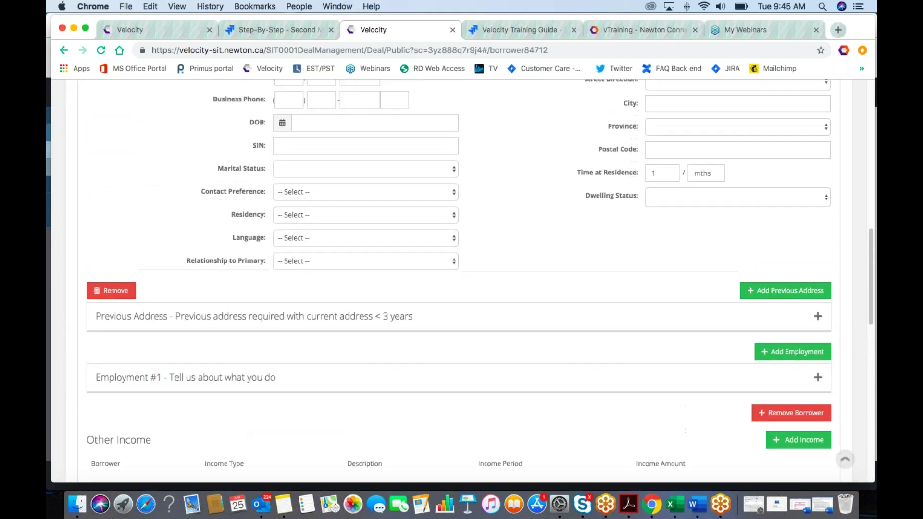
pyautogui.click(127, 27)
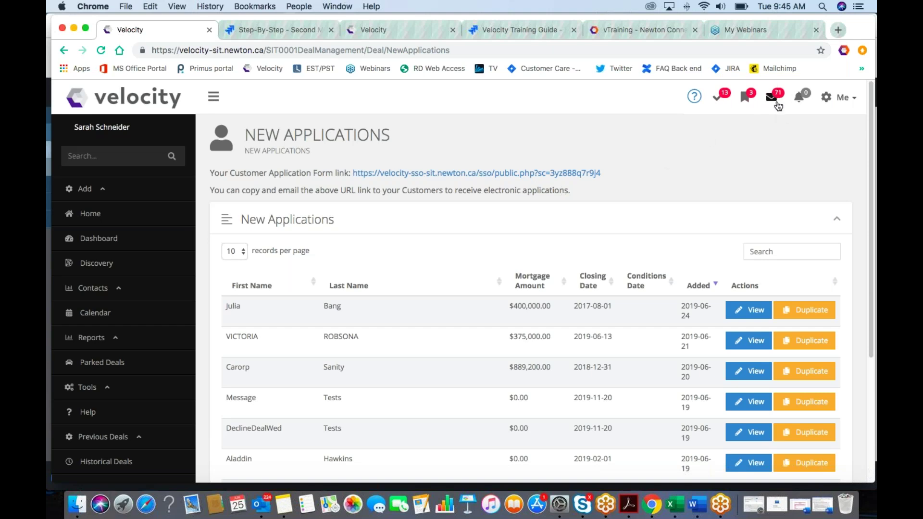
# Step: Check and dismiss reminders, expand the Add options, and glance at the new-applications dropdown
pyautogui.click(801, 98)
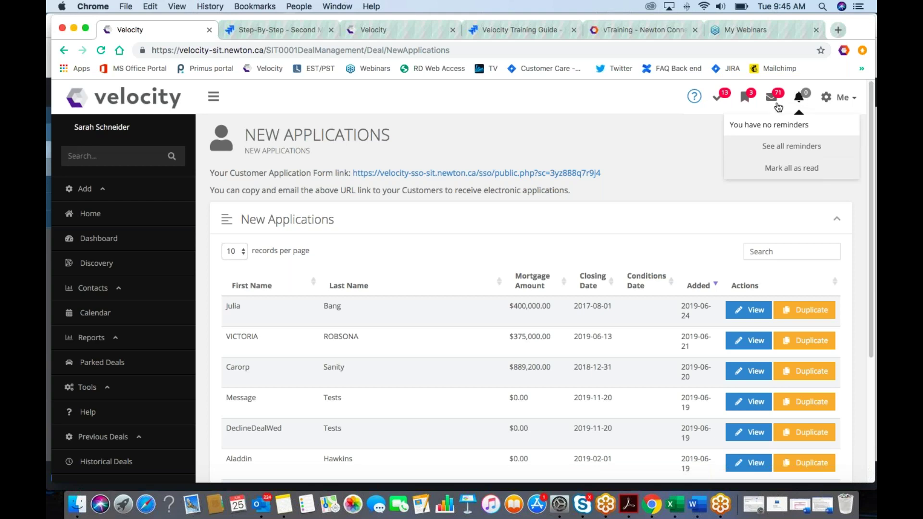
pyautogui.click(695, 139)
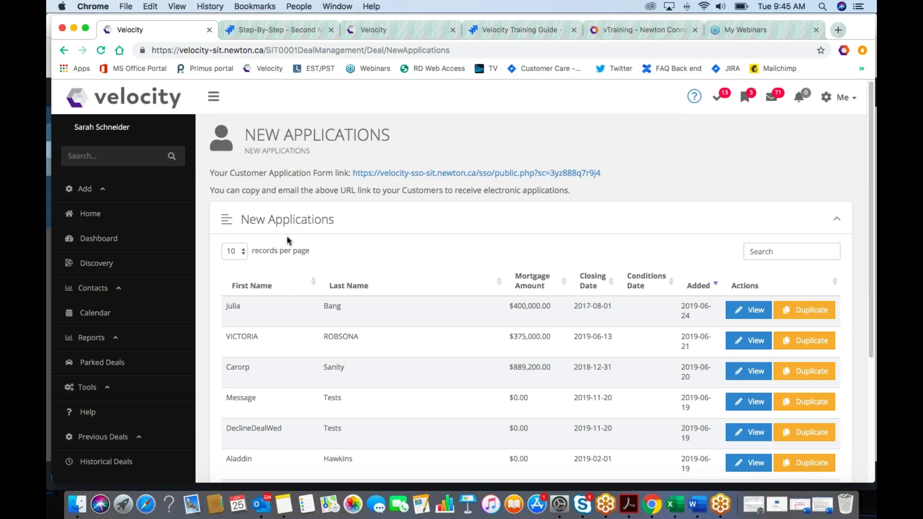
pyautogui.click(100, 193)
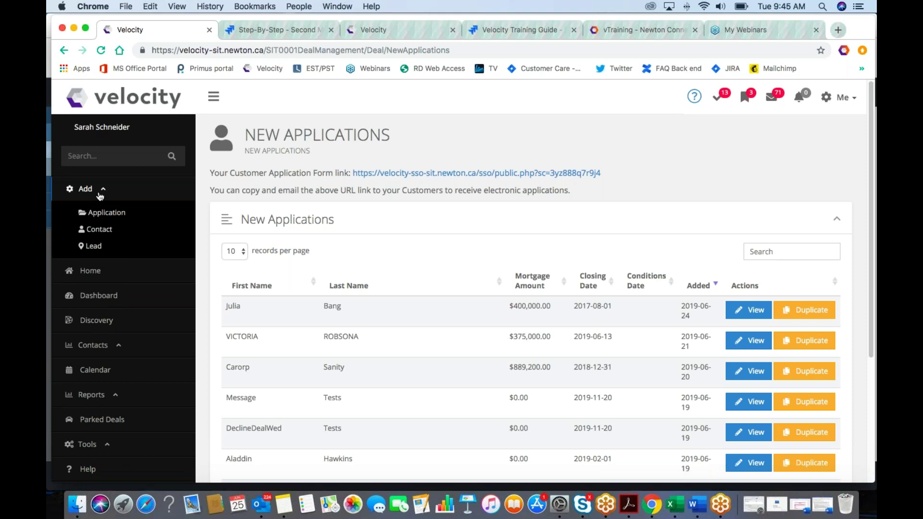
pyautogui.click(741, 100)
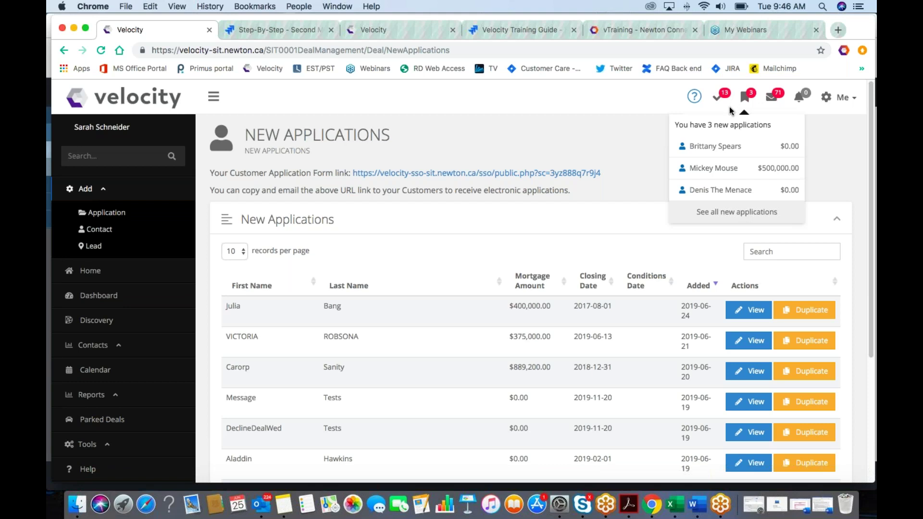
pyautogui.click(524, 134)
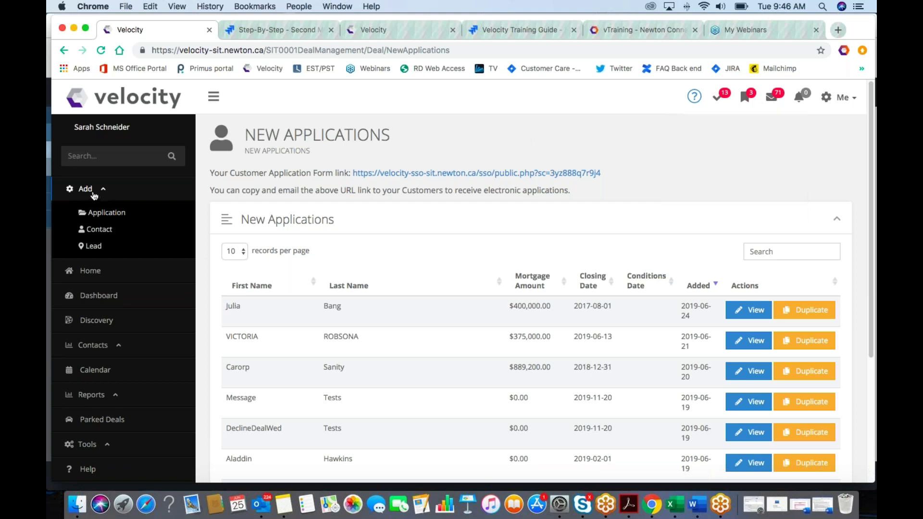
# Step: Start a quick-entry application, enter the client's first and last name, and link her existing contact
pyautogui.click(105, 214)
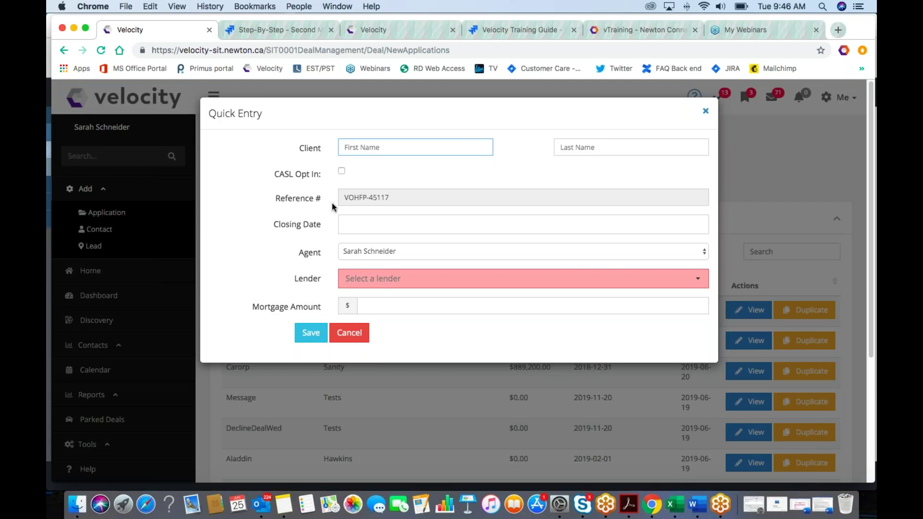
pyautogui.click(355, 143)
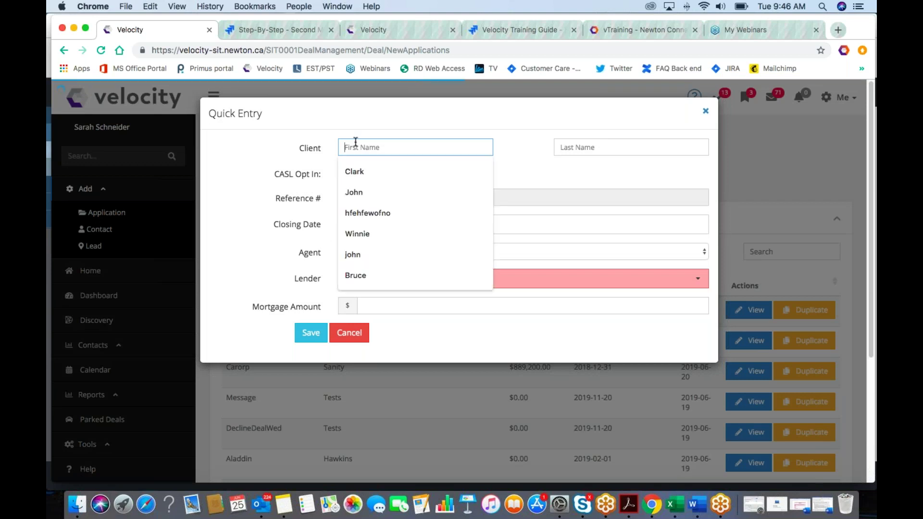
pyautogui.click(355, 172)
pyautogui.moveTo(387, 143); pyautogui.dragTo(350, 138)
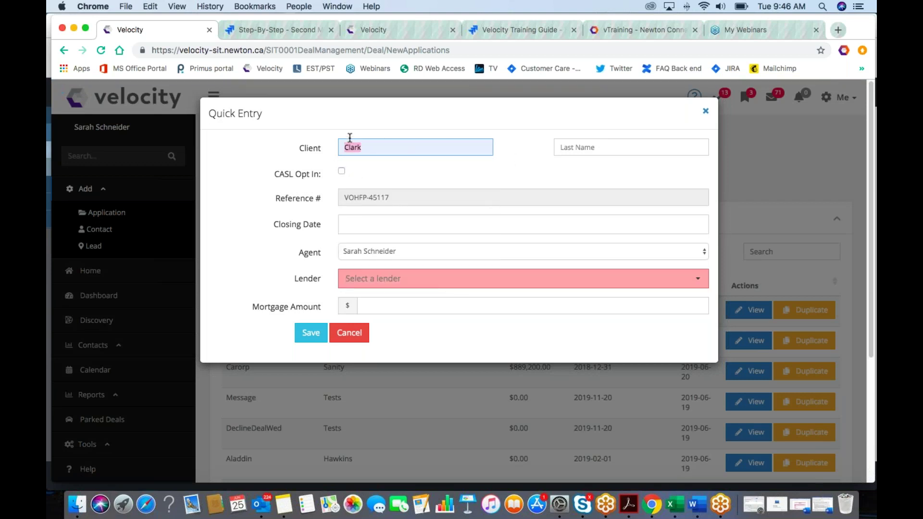
pyautogui.write('kate')
pyautogui.press('Tab')
pyautogui.write('m')
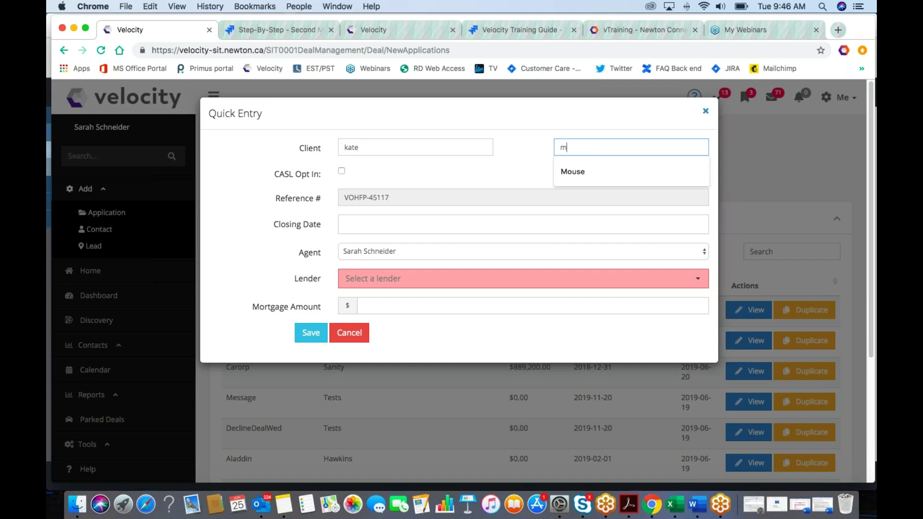
pyautogui.write('iddleton')
pyautogui.press('Tab')
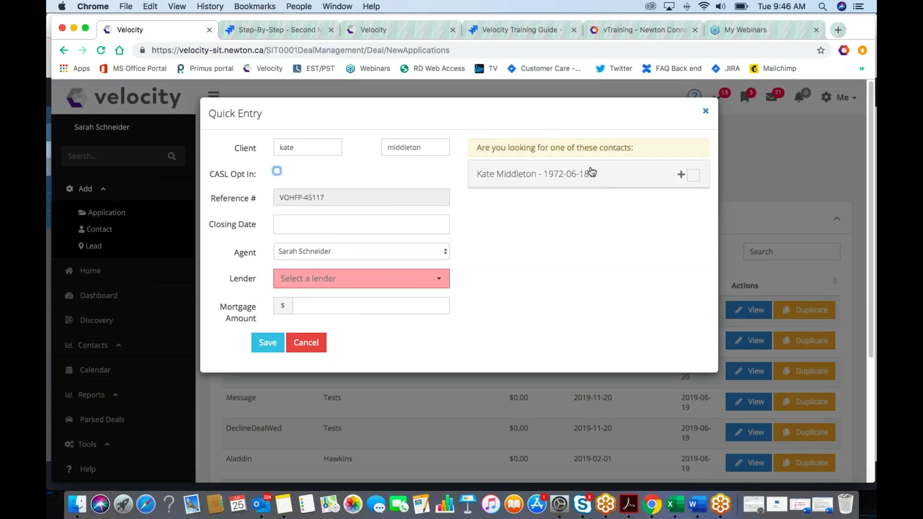
pyautogui.click(681, 175)
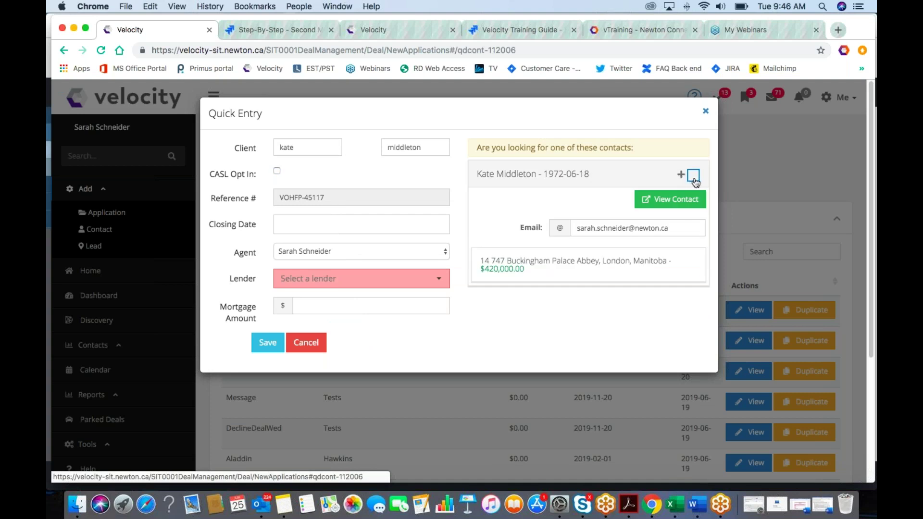
pyautogui.click(694, 175)
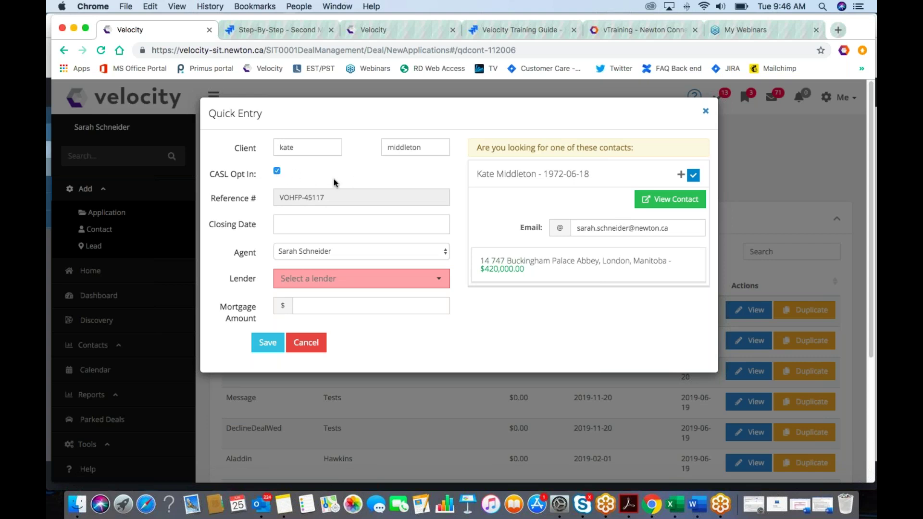
# Step: Set the closing date to Jun-04-2020 and save the application
pyautogui.click(332, 227)
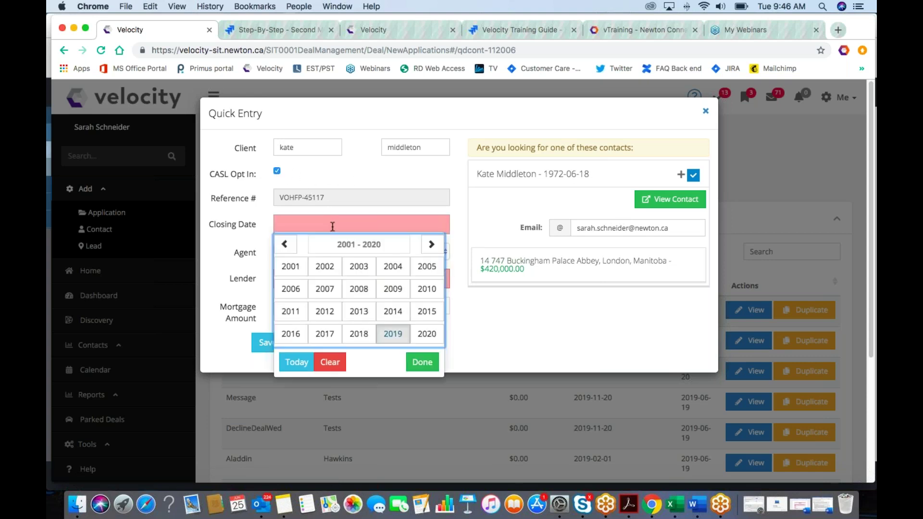
pyautogui.click(416, 335)
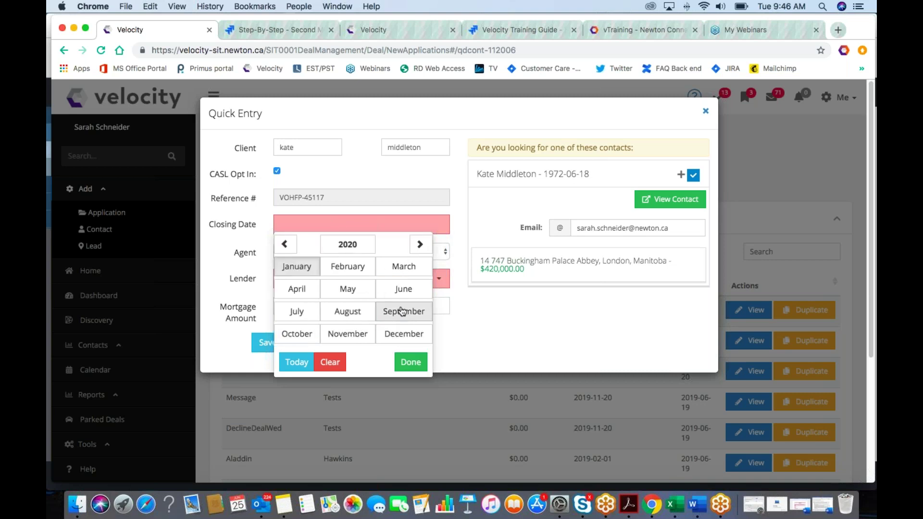
pyautogui.click(406, 289)
pyautogui.click(394, 286)
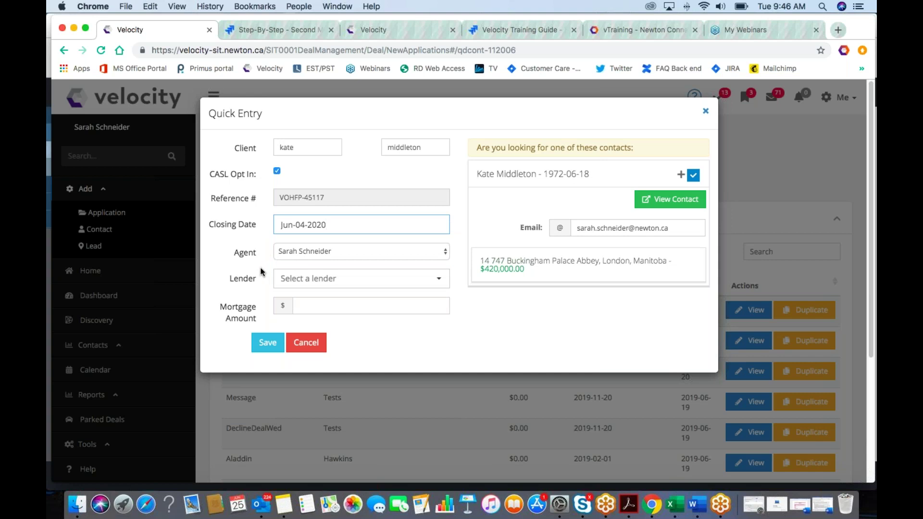
pyautogui.click(269, 342)
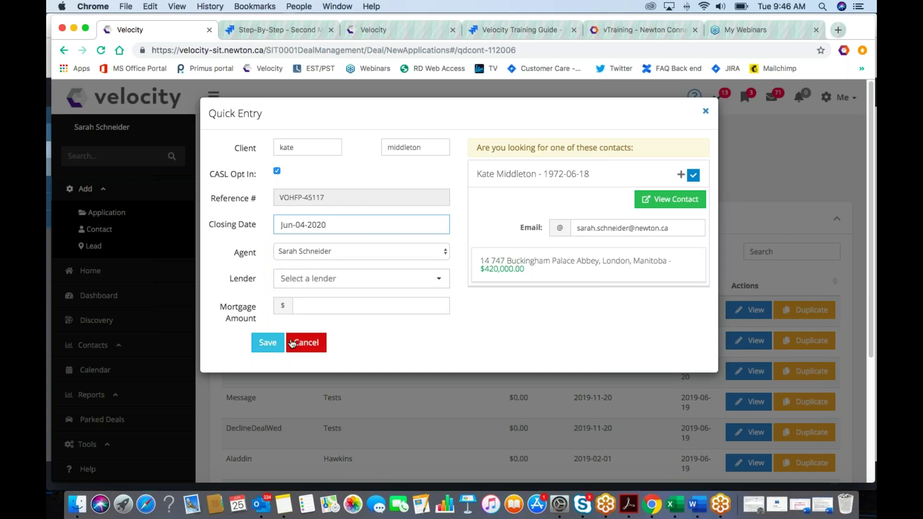
pyautogui.scroll(-2, 120, 327)
pyautogui.scroll(-2, 121, 327)
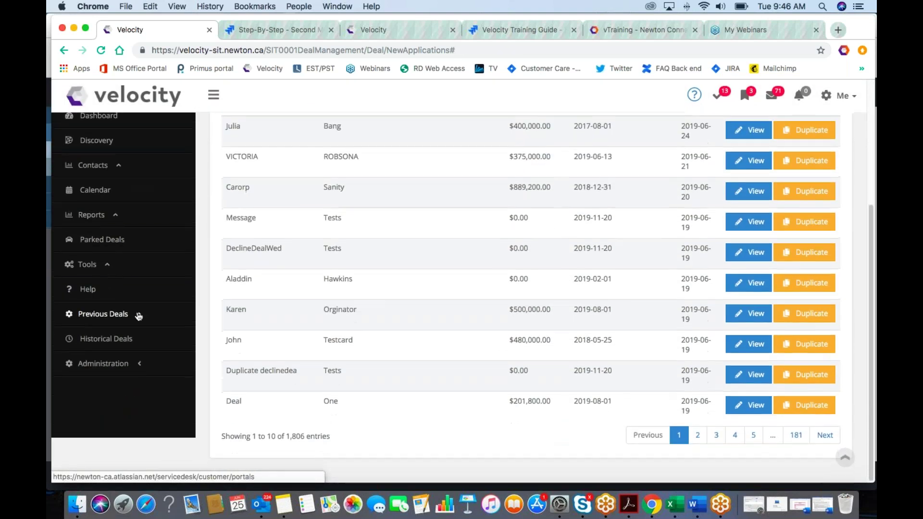
pyautogui.click(134, 316)
pyautogui.click(124, 297)
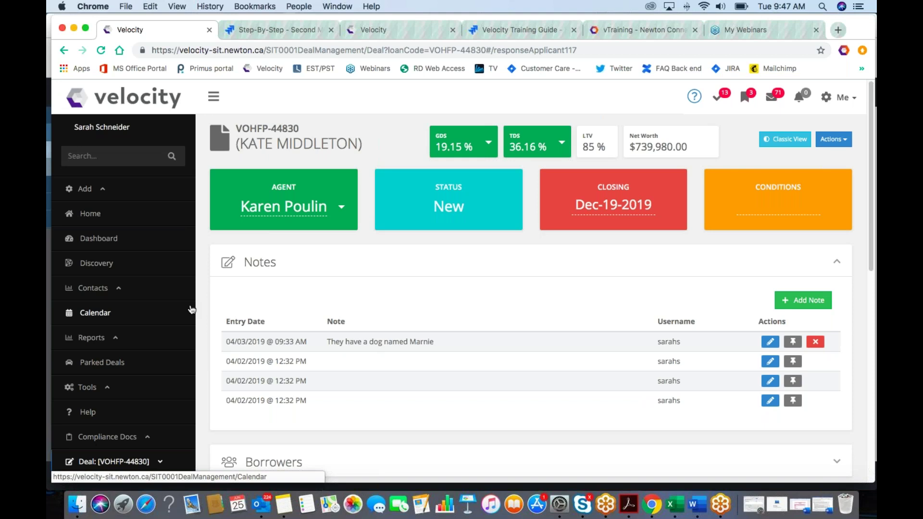
pyautogui.scroll(-10, 239, 311)
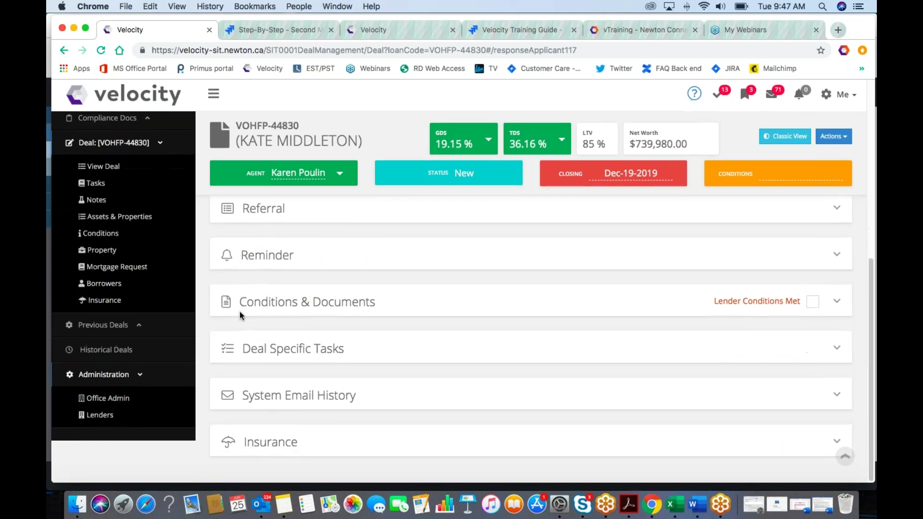
pyautogui.scroll(5, 240, 315)
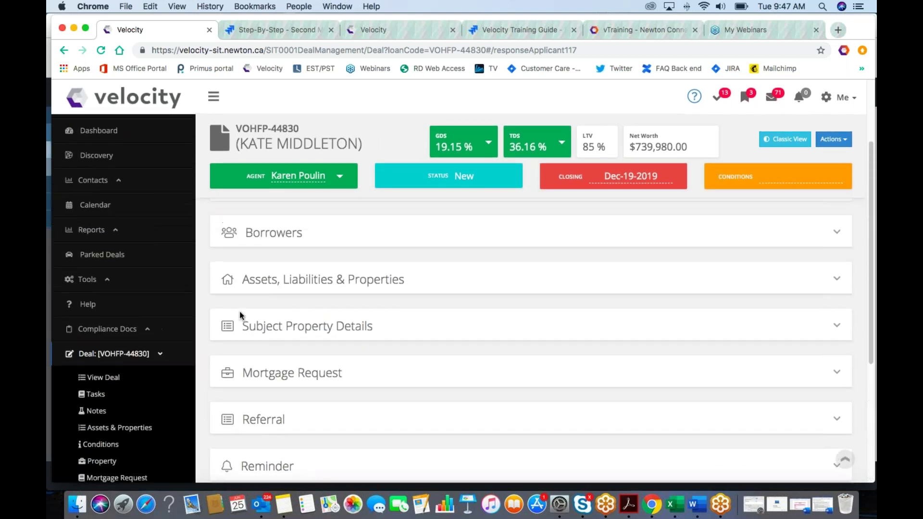
pyautogui.scroll(5, 239, 310)
pyautogui.scroll(-8, 240, 311)
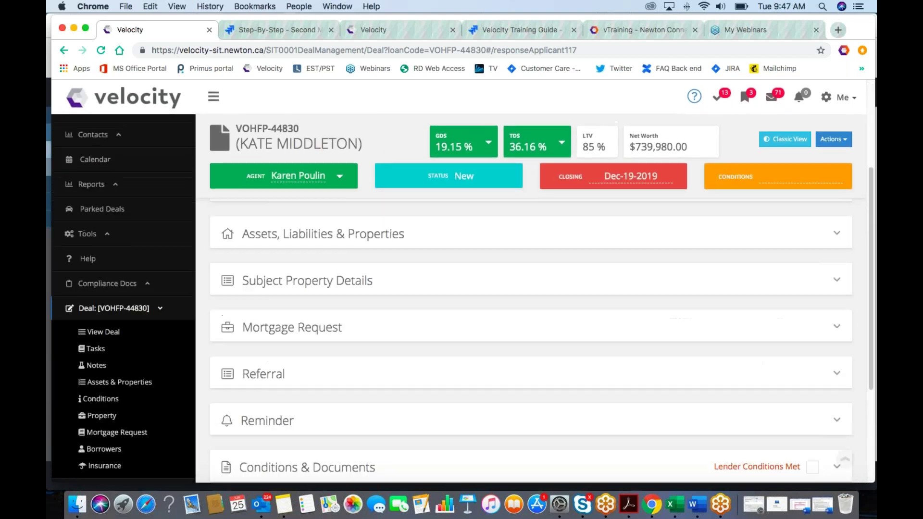
pyautogui.scroll(-3, 530, 311)
pyautogui.scroll(10, 531, 310)
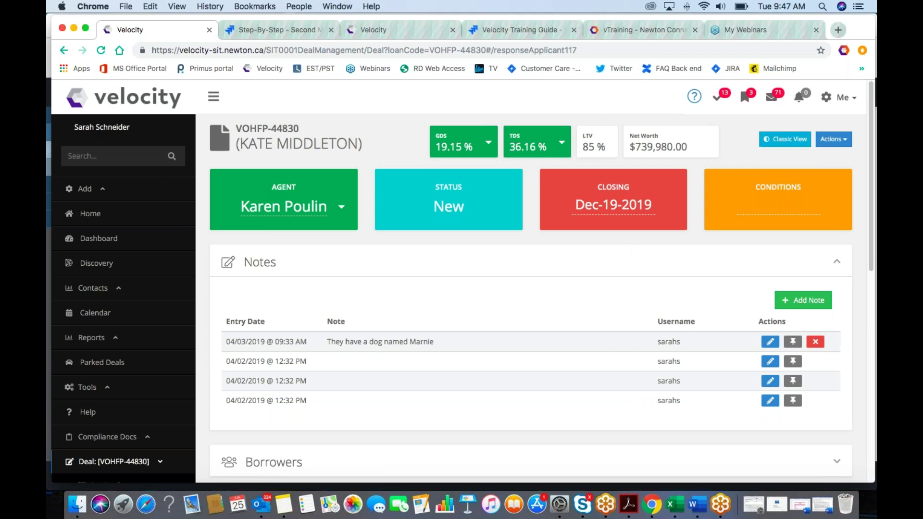
pyautogui.click(783, 140)
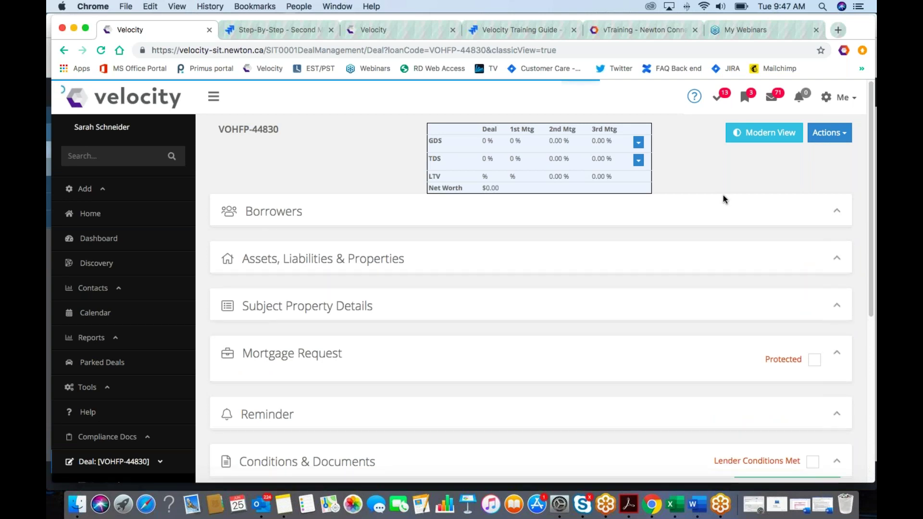
# Step: Review the classic view's borrower, address and employment sections, then return to the modern view
pyautogui.scroll(-10, 719, 207)
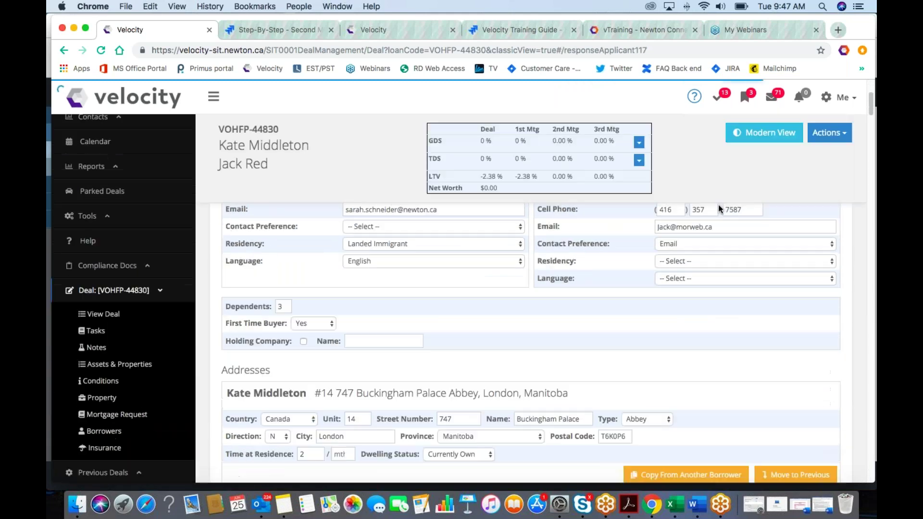
pyautogui.scroll(-10, 719, 208)
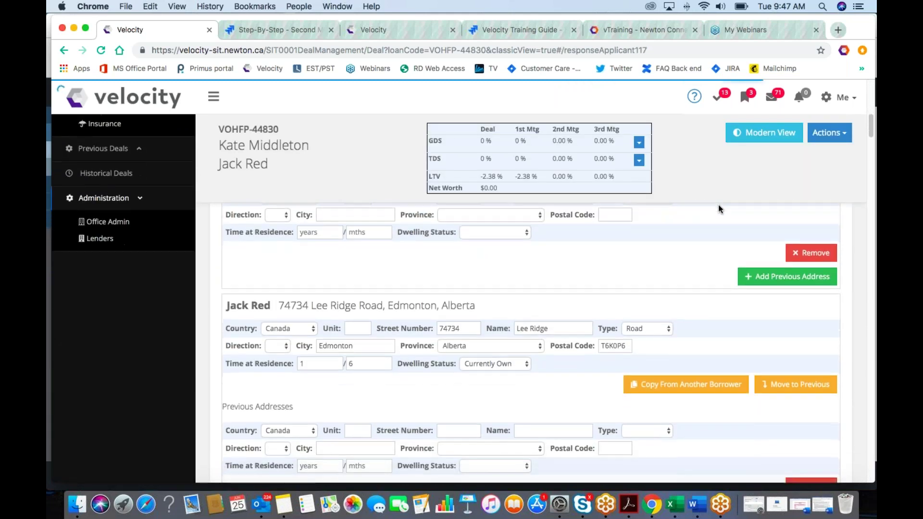
pyautogui.scroll(-3, 719, 206)
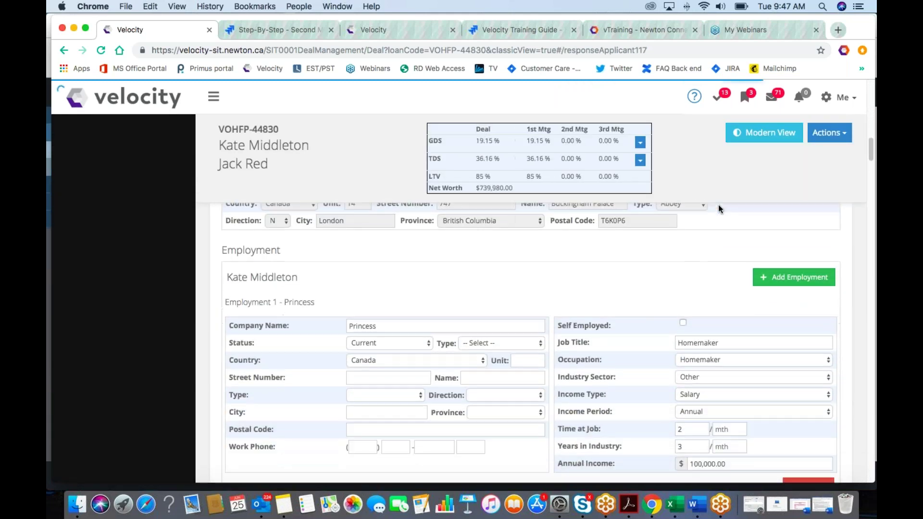
pyautogui.scroll(-8, 718, 207)
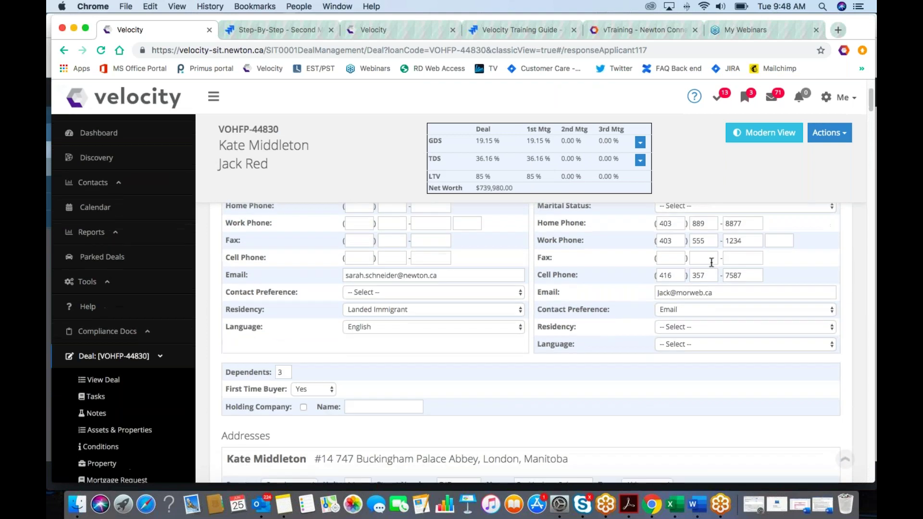
pyautogui.scroll(-10, 718, 206)
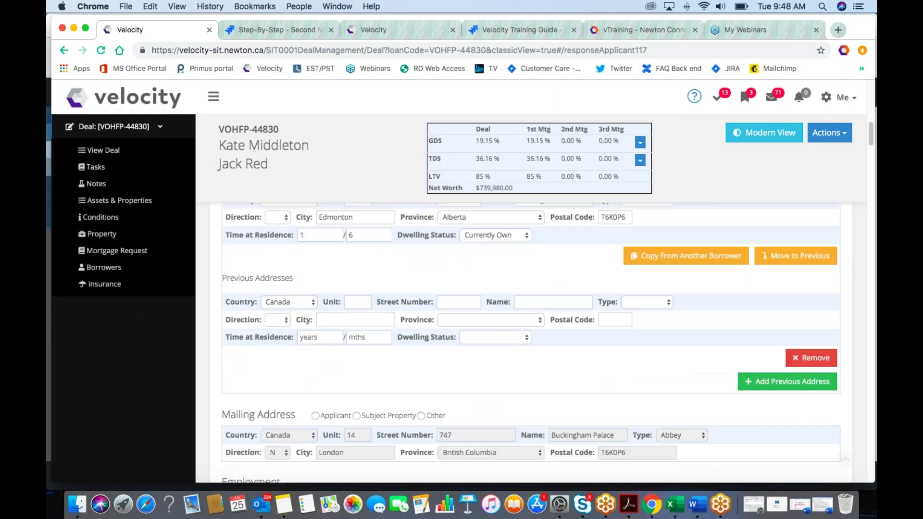
pyautogui.scroll(15, 529, 336)
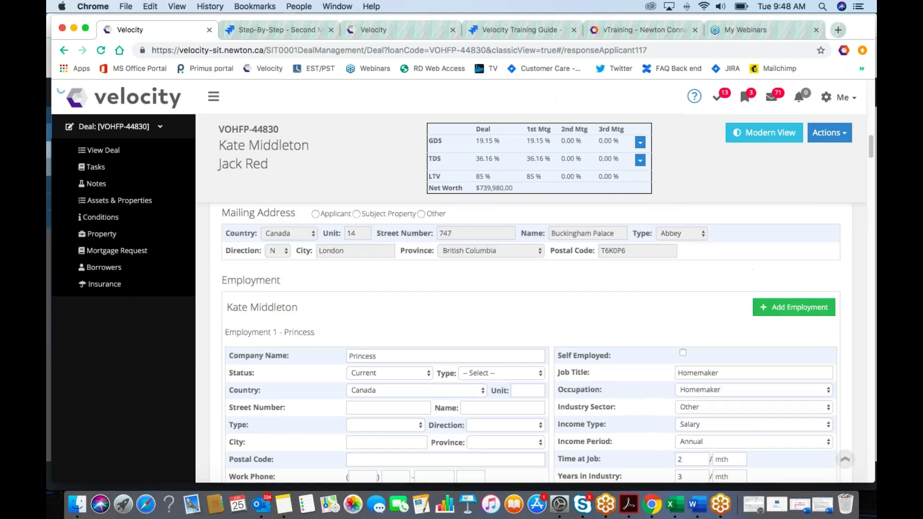
pyautogui.scroll(3, 721, 252)
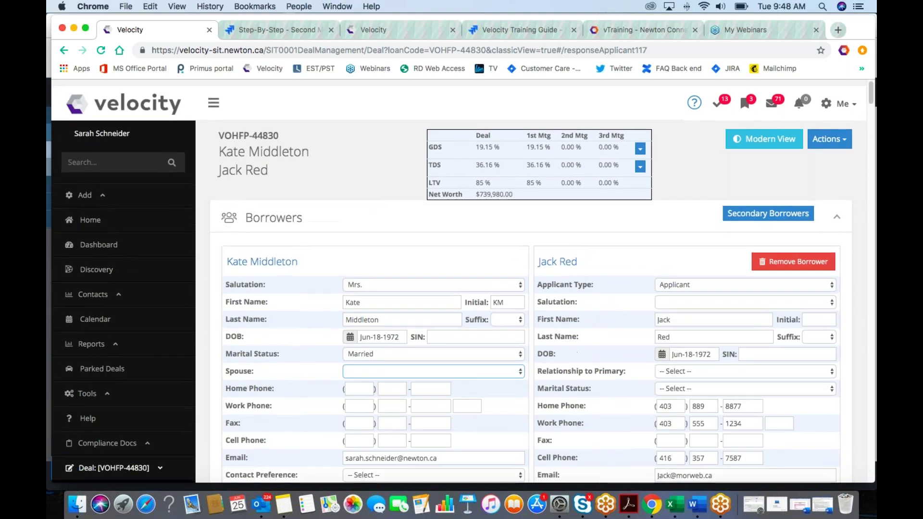
pyautogui.click(753, 138)
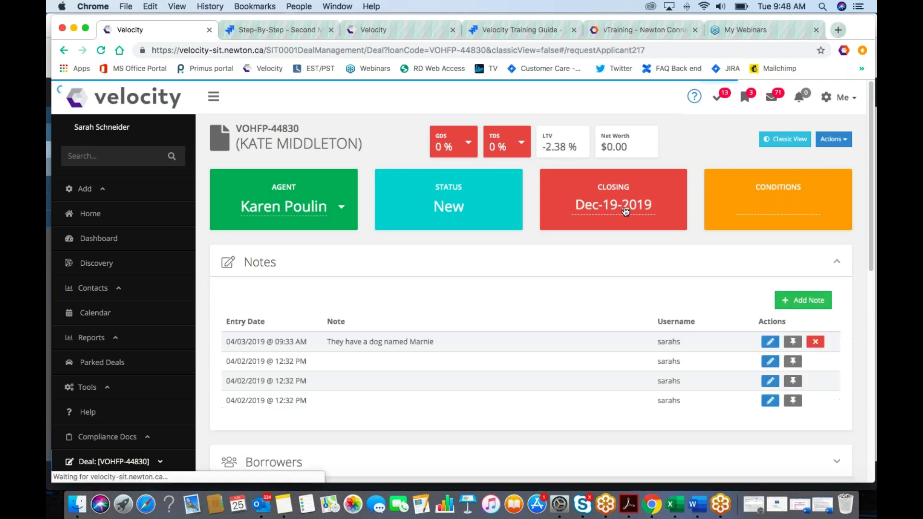
# Step: Open the closing date's year picker, collapse the Notes panel, and show the TDS breakdown
pyautogui.scroll(-3, 624, 208)
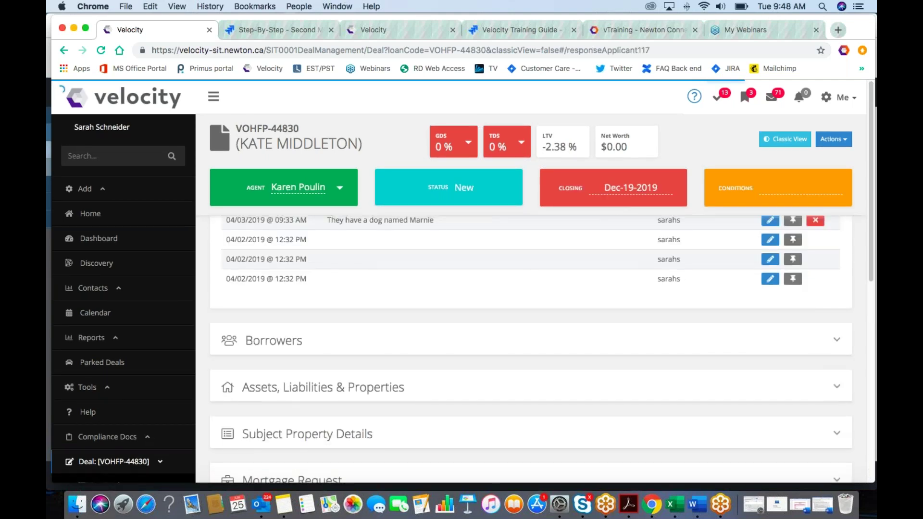
pyautogui.scroll(3, 641, 193)
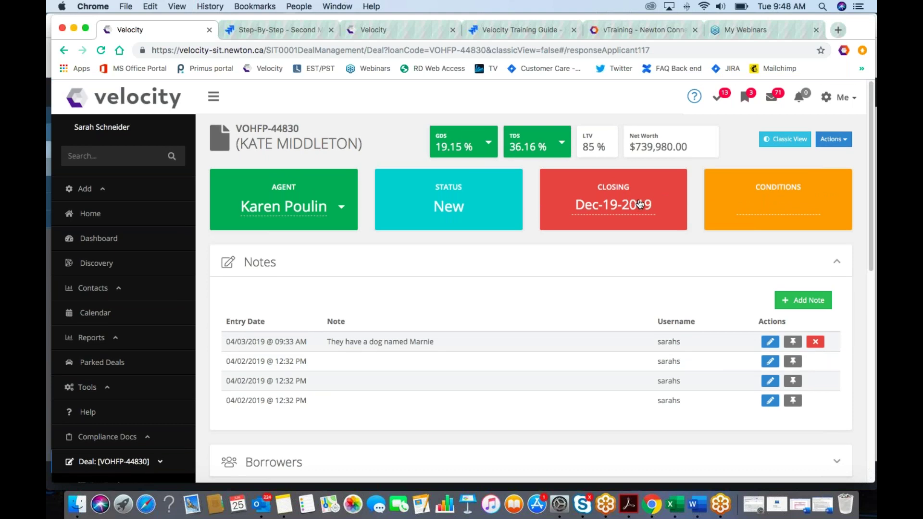
pyautogui.click(620, 208)
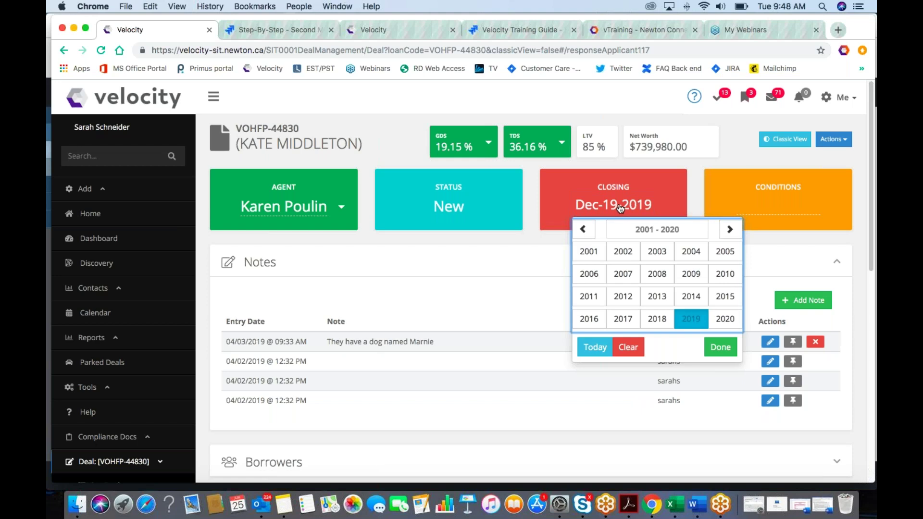
pyautogui.click(525, 262)
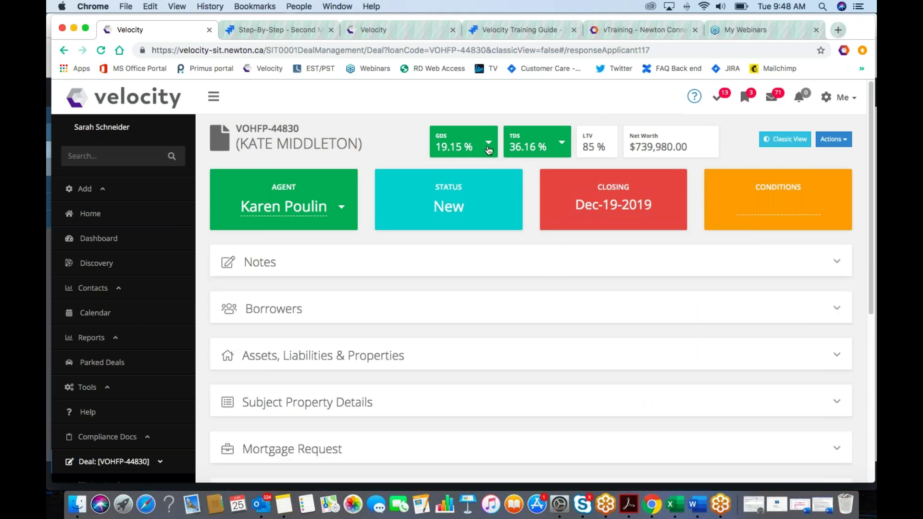
pyautogui.click(562, 142)
# Step: Expand the Borrowers section and scroll through the two borrowers' details
pyautogui.click(519, 305)
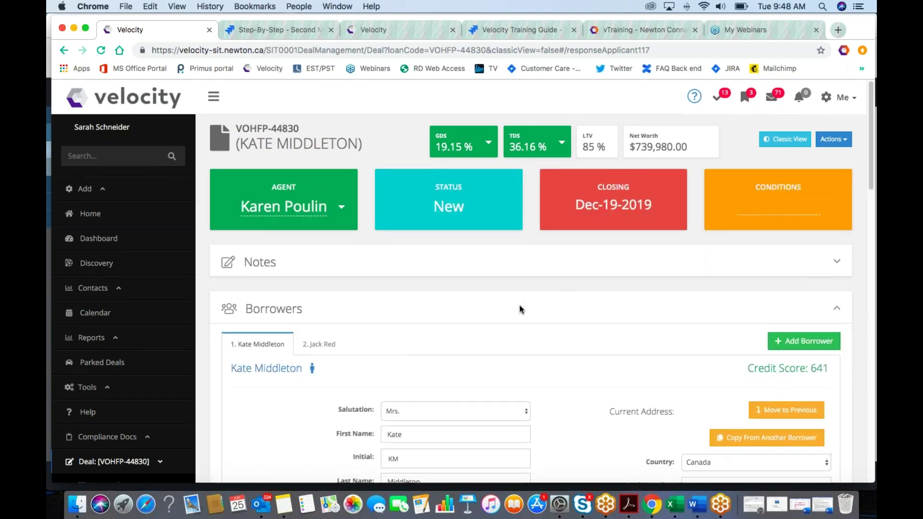
pyautogui.scroll(-10, 520, 305)
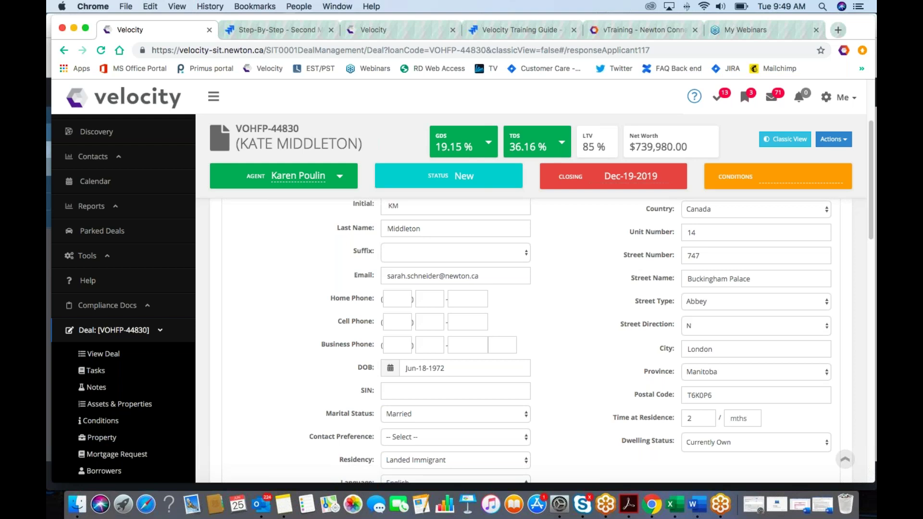
pyautogui.scroll(-5, 462, 302)
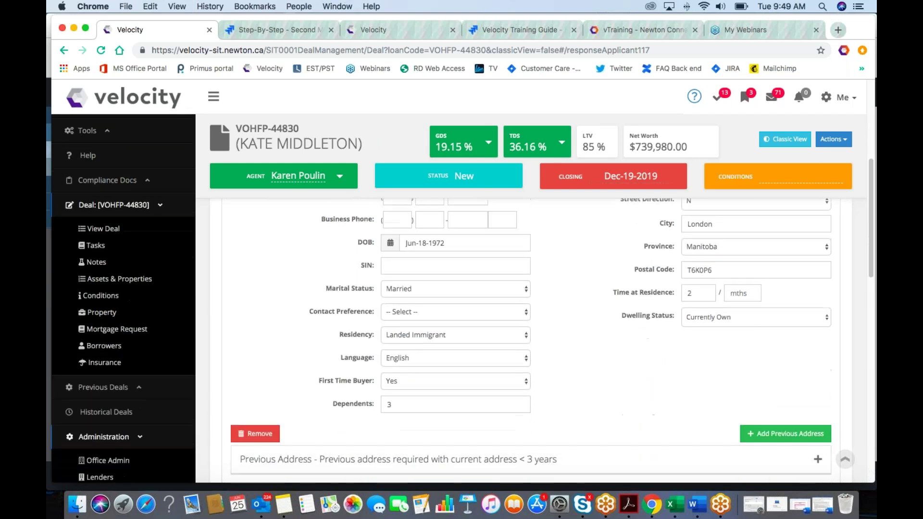
pyautogui.scroll(-6, 462, 302)
pyautogui.scroll(15, 462, 302)
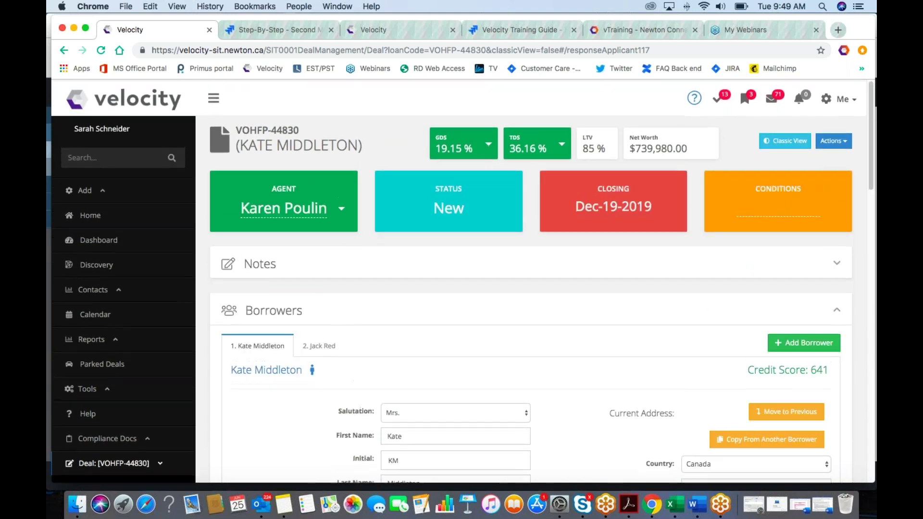
# Step: View the second borrower's details, then switch back to the first borrower
pyautogui.click(317, 345)
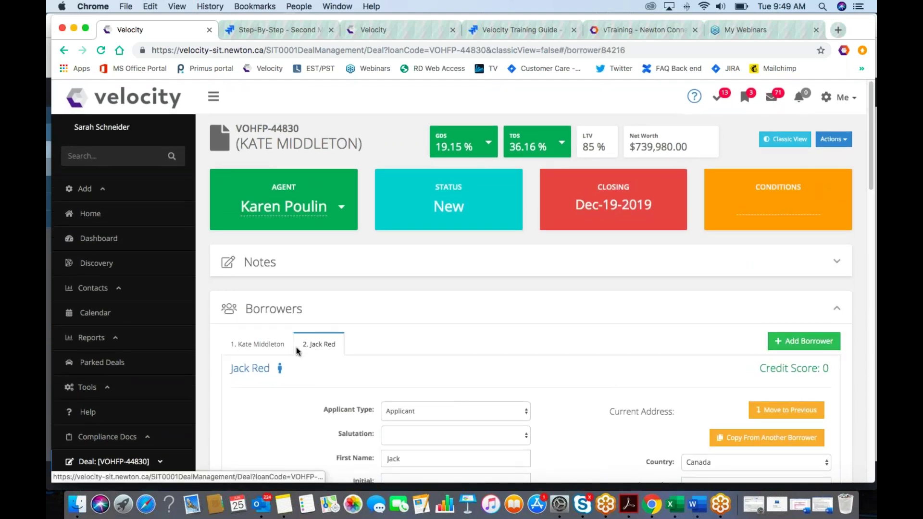
pyautogui.scroll(-6, 264, 345)
pyautogui.scroll(8, 271, 338)
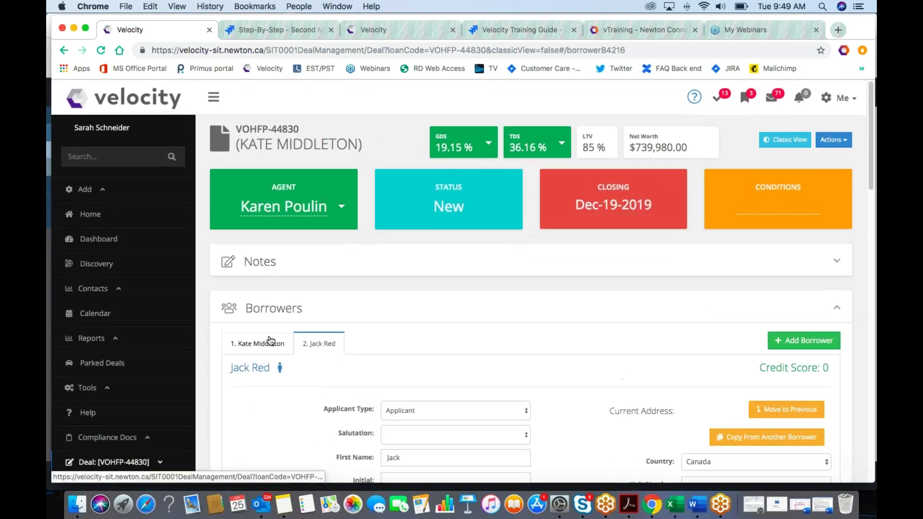
pyautogui.click(268, 343)
pyautogui.scroll(-5, 295, 312)
pyautogui.scroll(8, 296, 308)
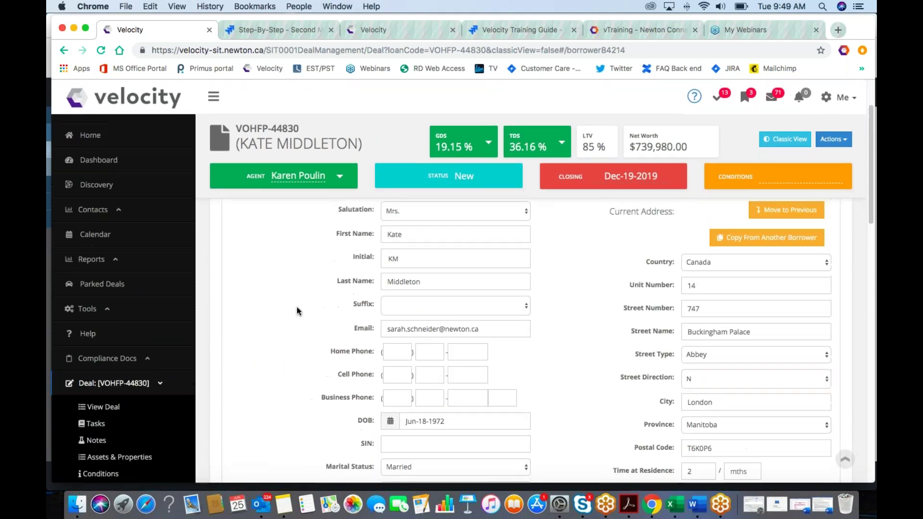
# Step: Collapse Borrowers and expand the Assets, Liabilities & Properties section
pyautogui.click(295, 309)
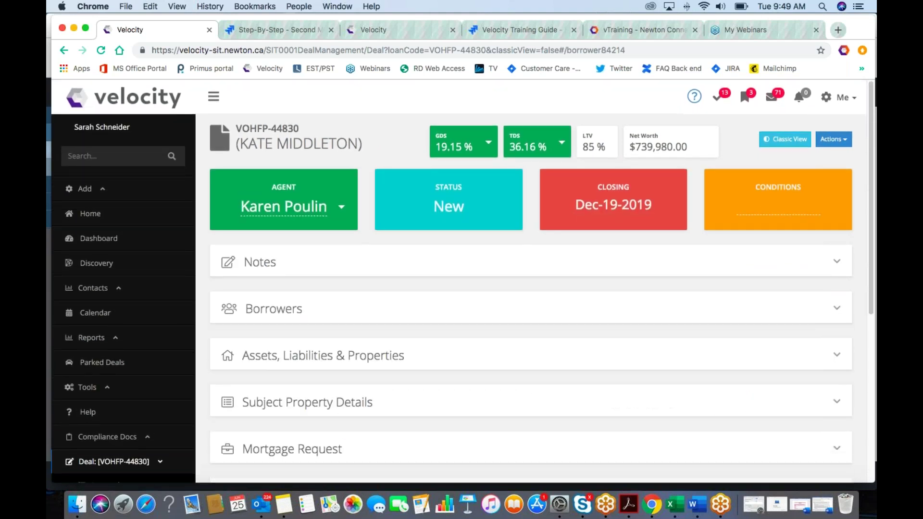
pyautogui.scroll(-5, 294, 307)
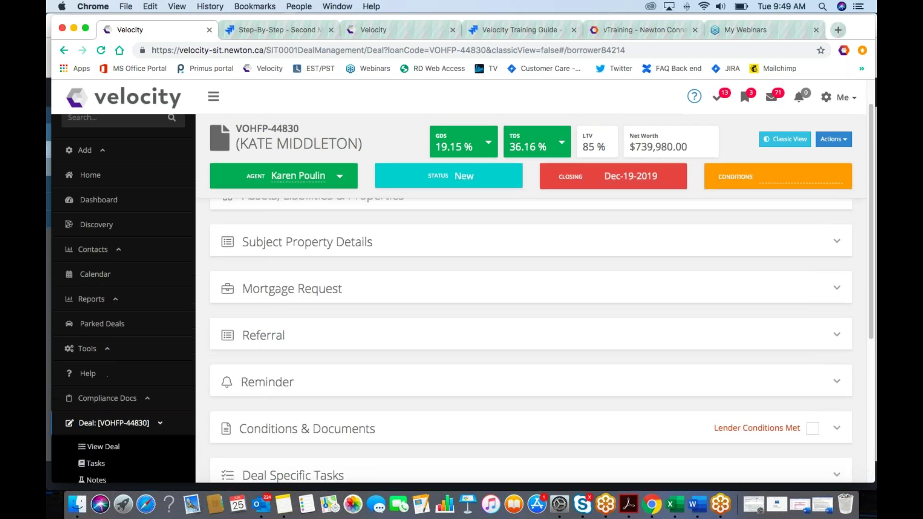
pyautogui.scroll(5, 292, 308)
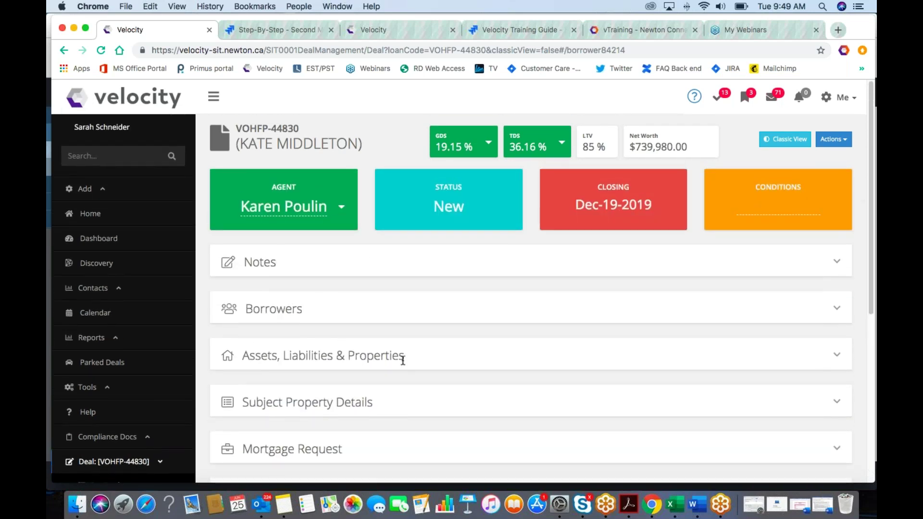
pyautogui.click(362, 356)
# Step: Start a credit bureau request and set the first borrower's authorization to In Writing
pyautogui.scroll(-6, 346, 298)
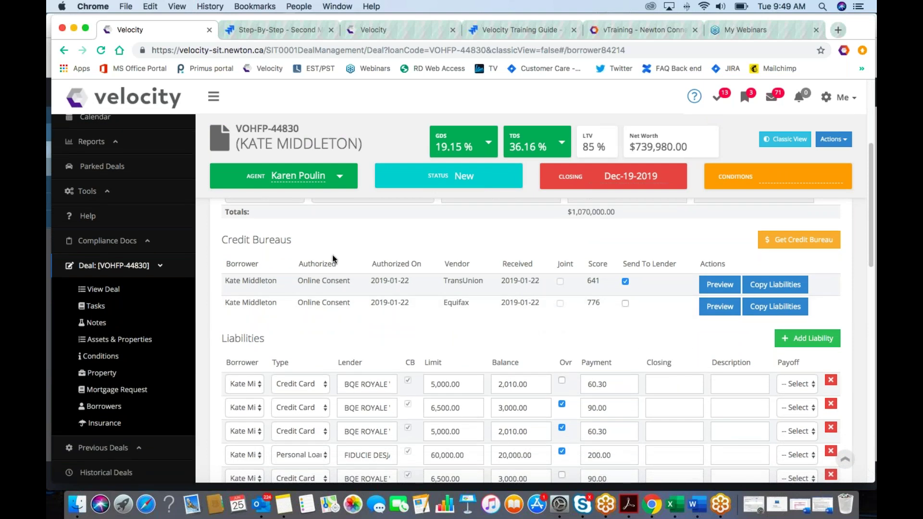
pyautogui.click(784, 247)
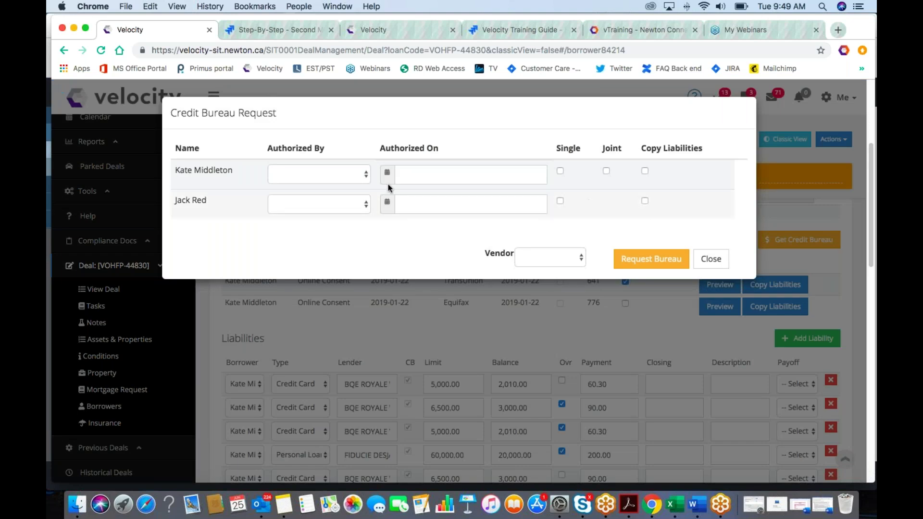
pyautogui.click(357, 183)
pyautogui.click(350, 192)
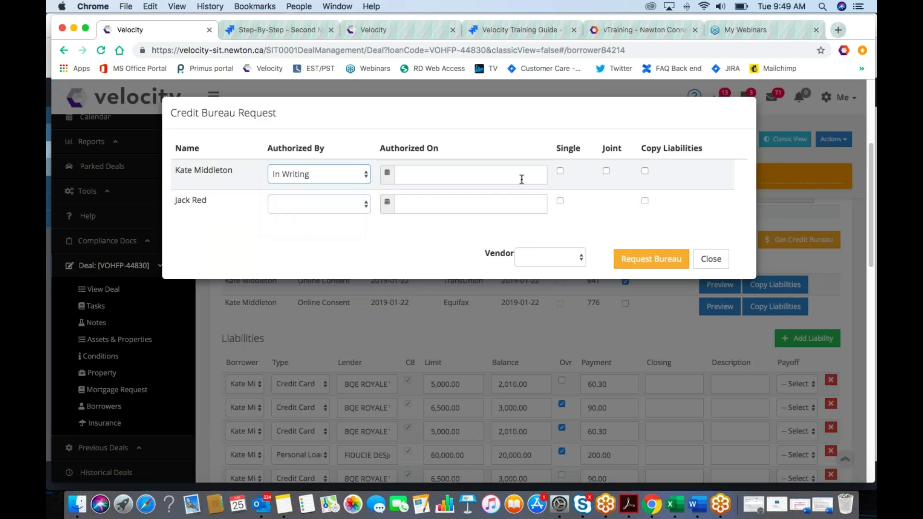
# Step: Open the vendor list, then close the credit bureau request without sending it
pyautogui.click(553, 262)
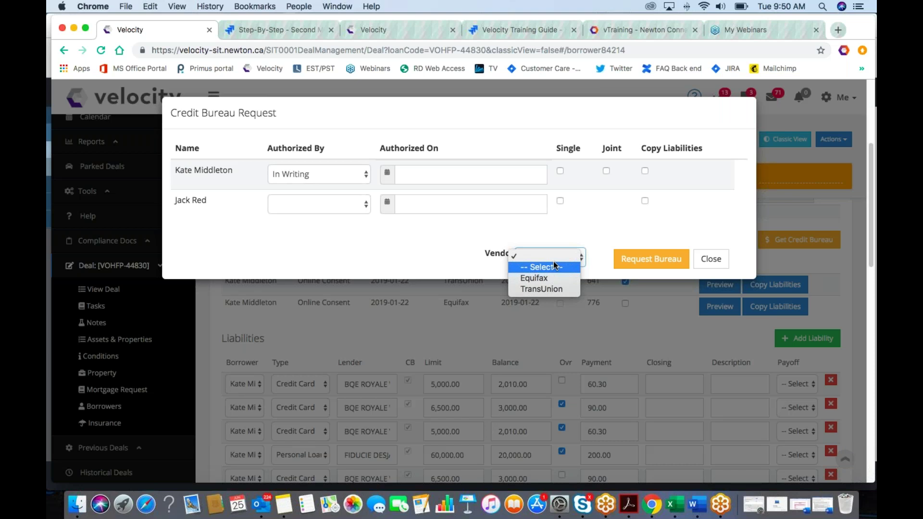
pyautogui.click(709, 260)
pyautogui.click(711, 260)
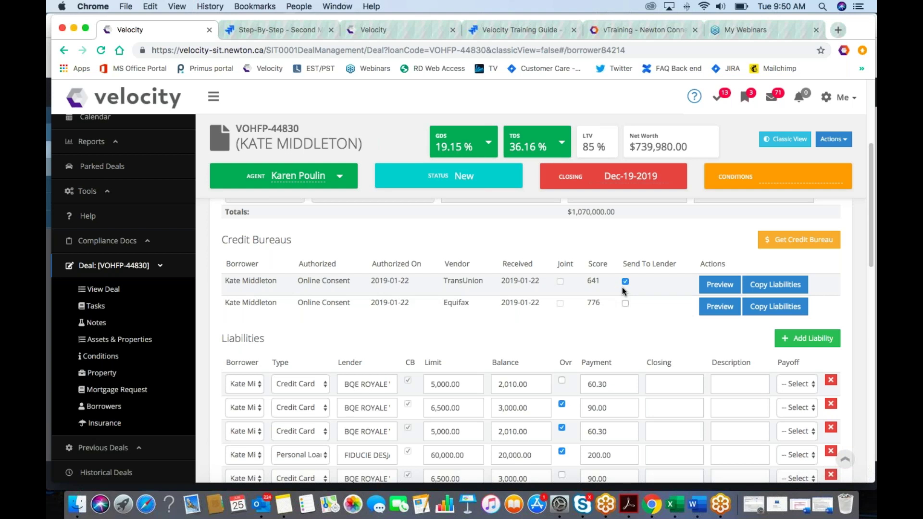
# Step: Collapse the Assets, Liabilities & Properties section
pyautogui.scroll(5, 636, 306)
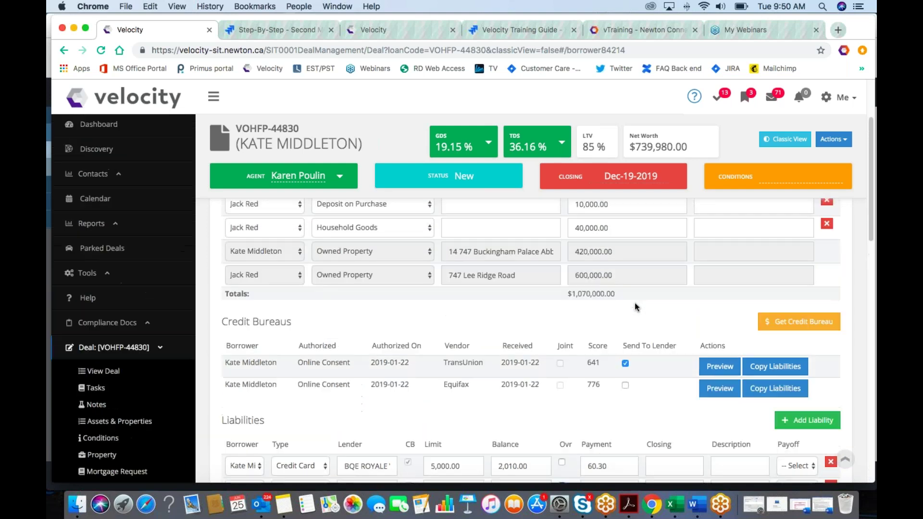
pyautogui.scroll(3, 434, 326)
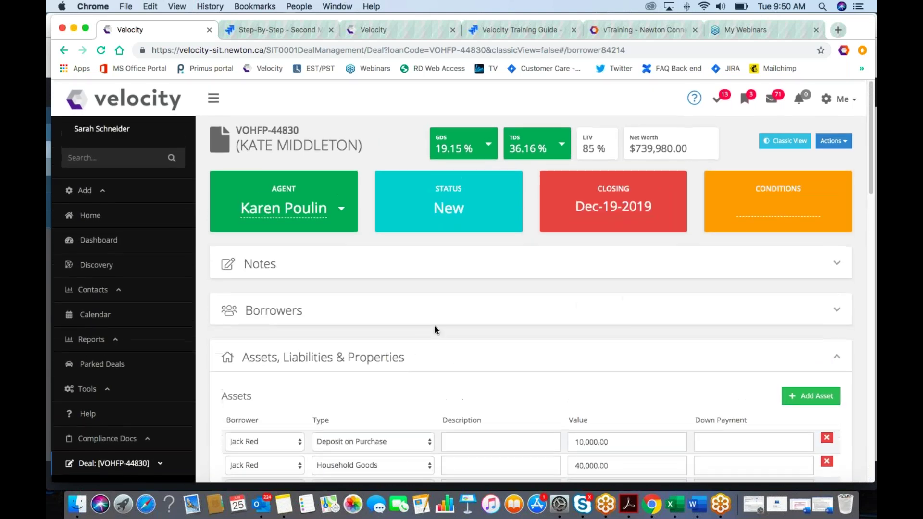
pyautogui.click(415, 345)
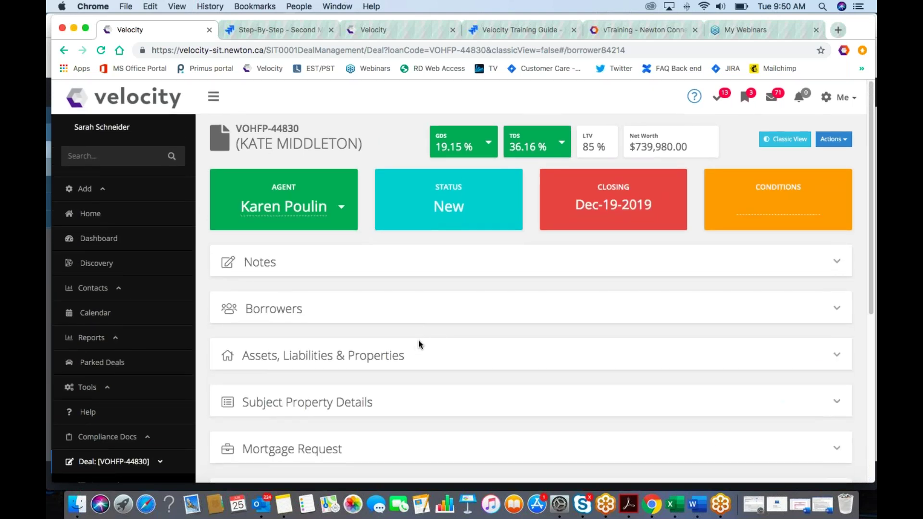